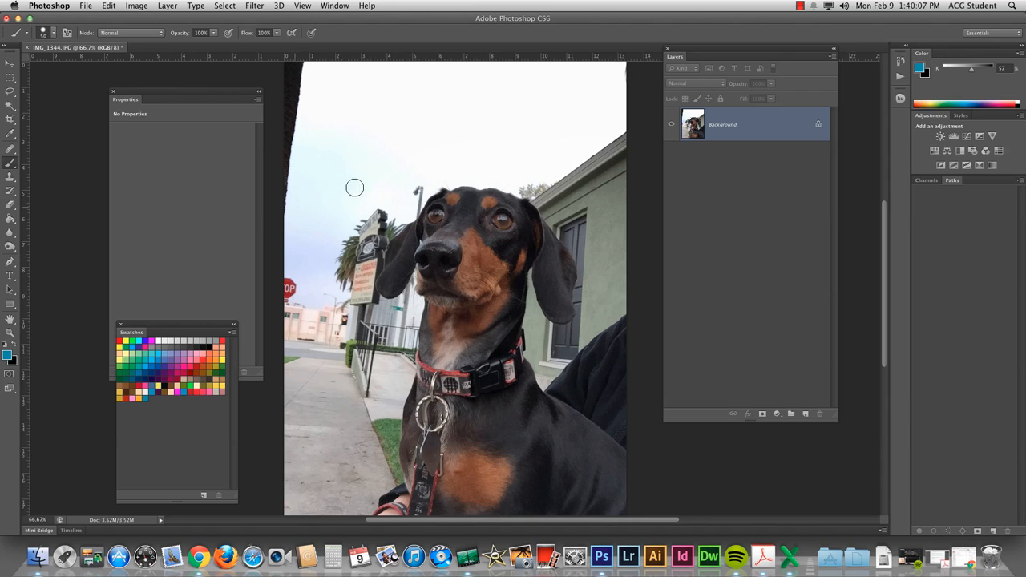
# Dock the Properties and Swatches panels with the other docked panels, and float the Adjustments and Layers panels beside the photo
pyautogui.moveTo(132, 95); pyautogui.dragTo(899, 116)
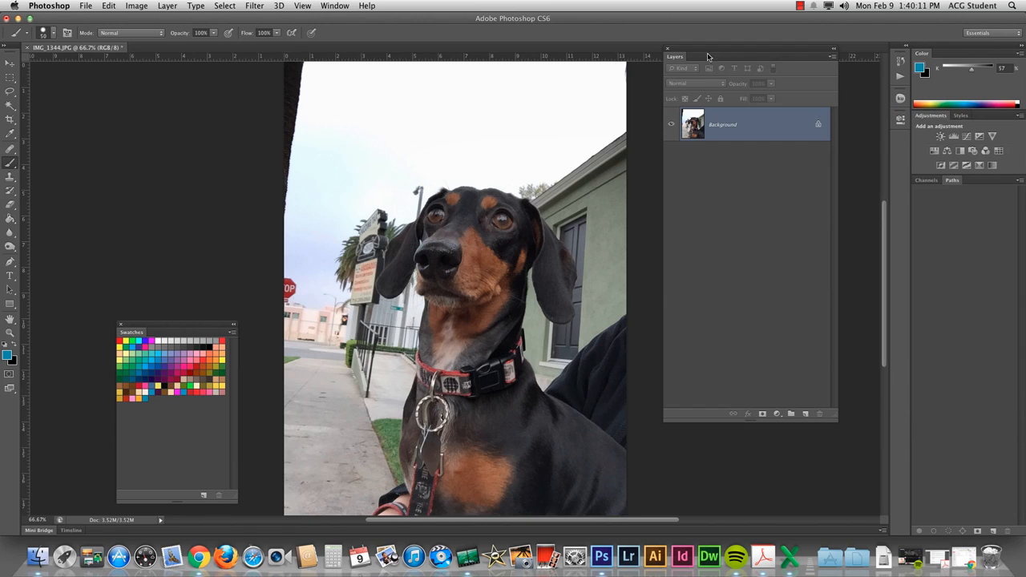
pyautogui.moveTo(707, 56); pyautogui.dragTo(957, 183)
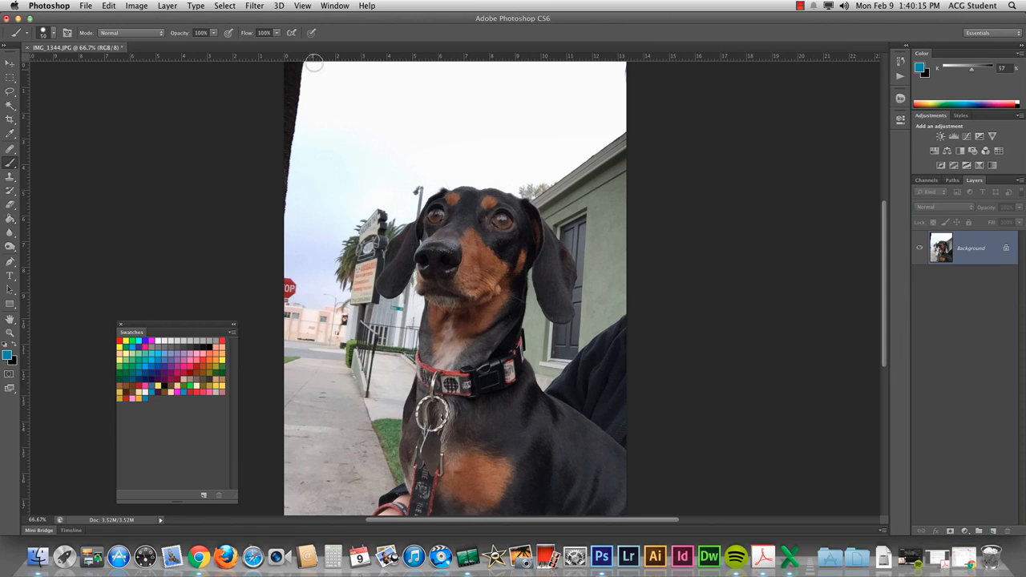
pyautogui.moveTo(166, 332); pyautogui.dragTo(977, 53)
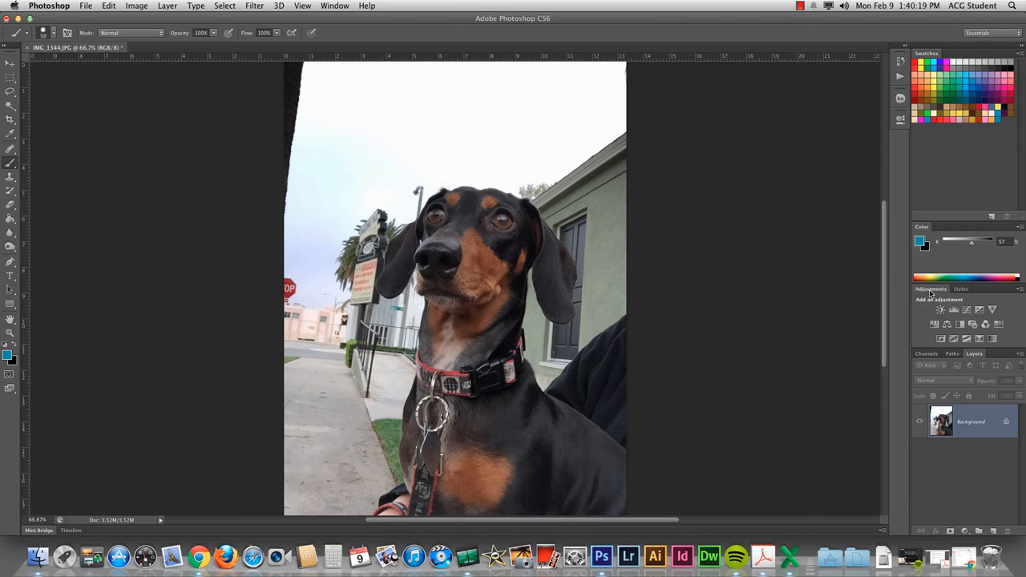
pyautogui.moveTo(932, 289); pyautogui.dragTo(668, 104)
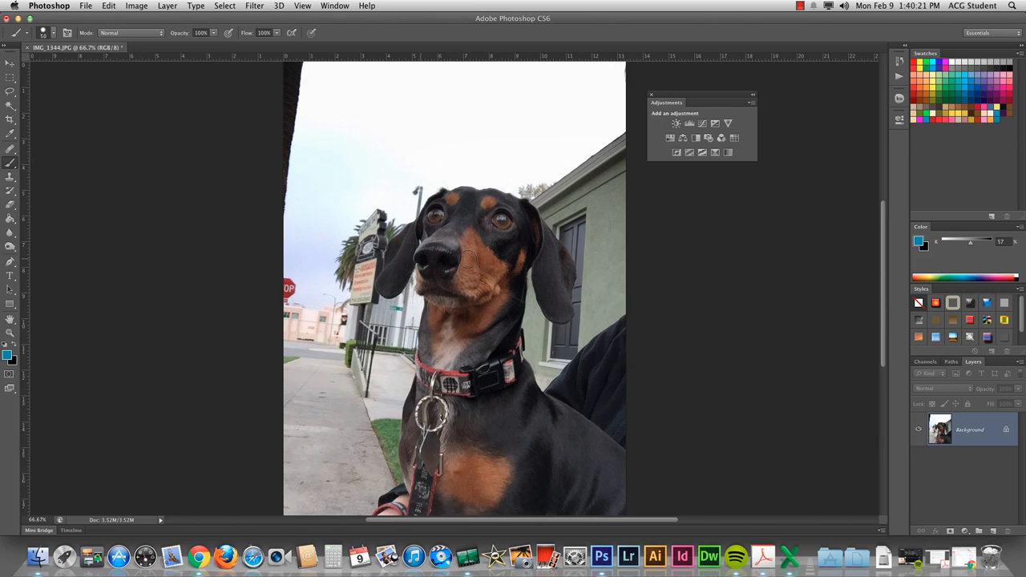
pyautogui.moveTo(974, 363); pyautogui.dragTo(162, 70)
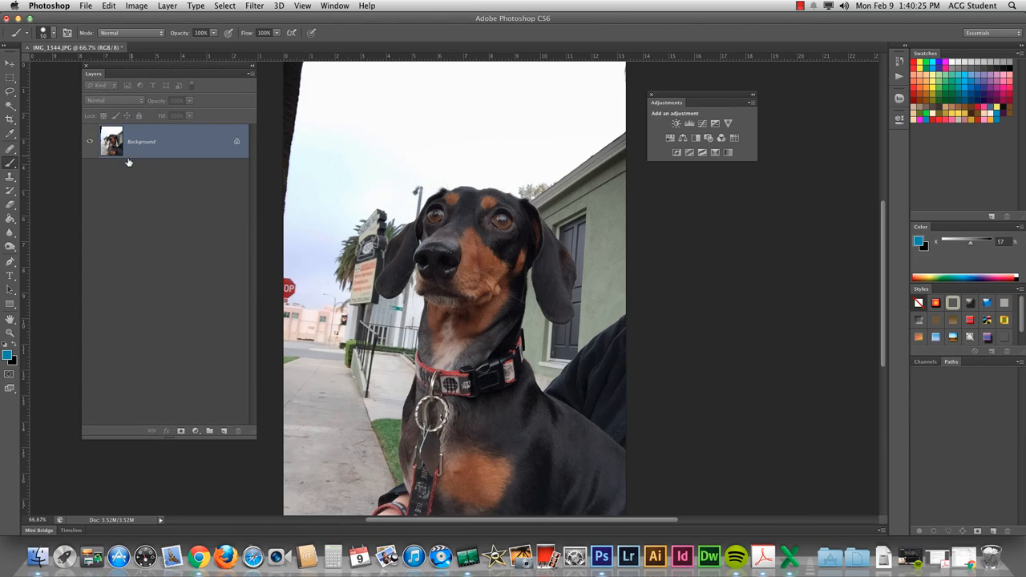
# Add a Levels adjustment layer with black input 3 and midtones 1.09, and hide it
pyautogui.click(691, 124)
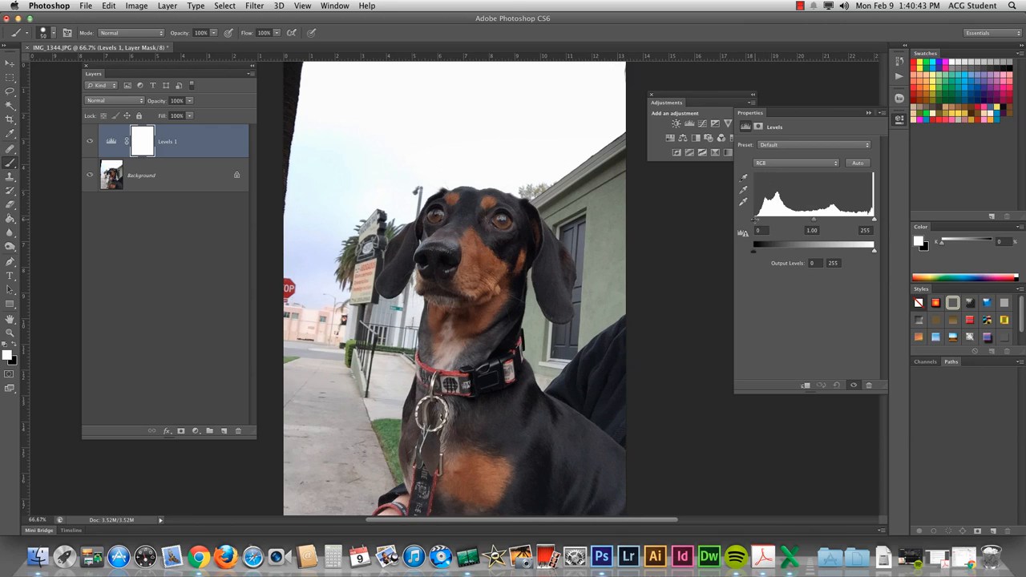
pyautogui.moveTo(812, 224); pyautogui.dragTo(755, 224)
pyautogui.click(89, 141)
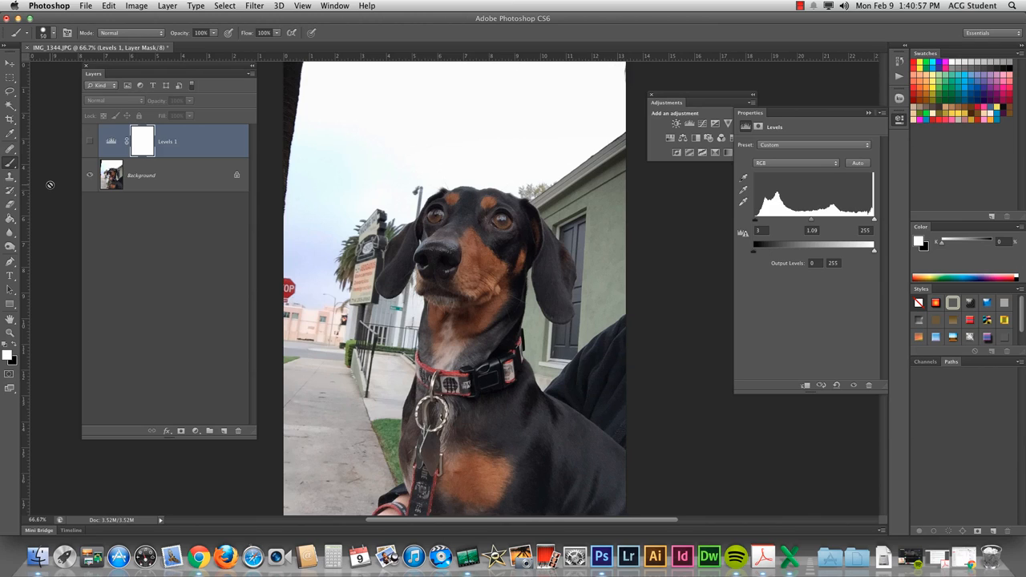
# Apply Auto Tone directly to the Background layer
pyautogui.click(173, 192)
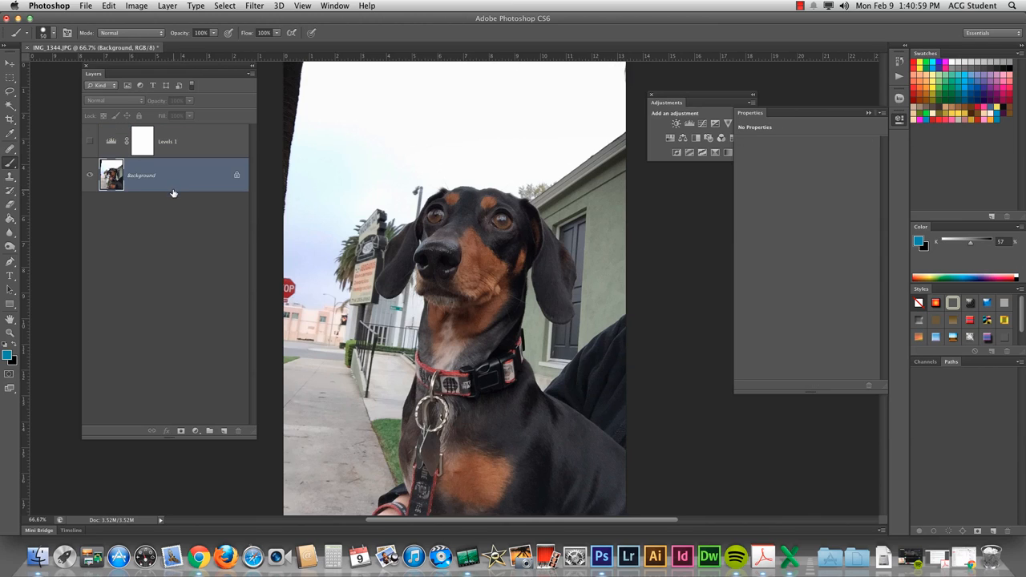
pyautogui.click(109, 6)
pyautogui.moveTo(142, 7)
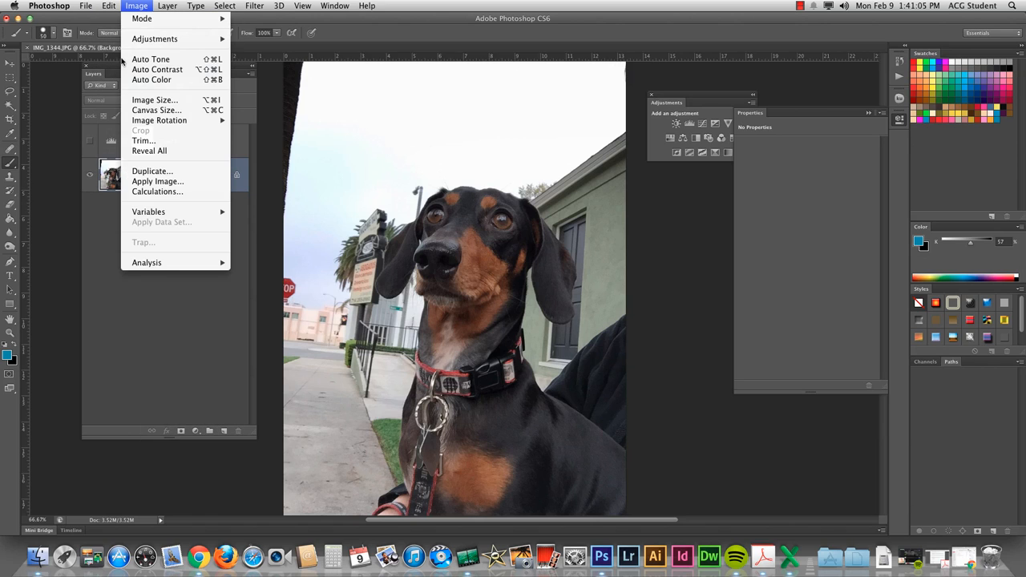
pyautogui.click(172, 61)
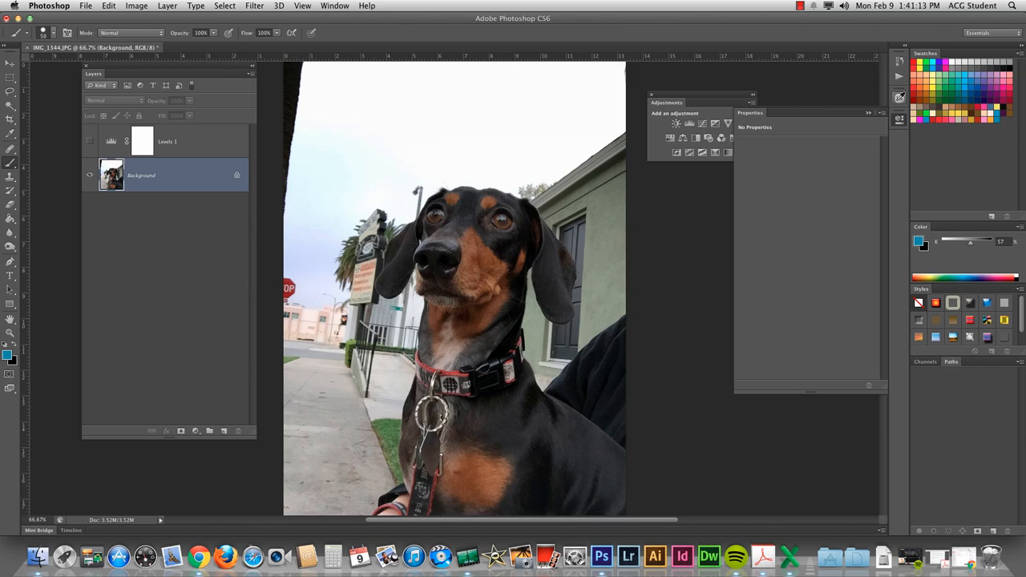
# Return the photo to the Modify Levels Layer history state and enlarge the History panel
pyautogui.click(900, 97)
pyautogui.click(832, 84)
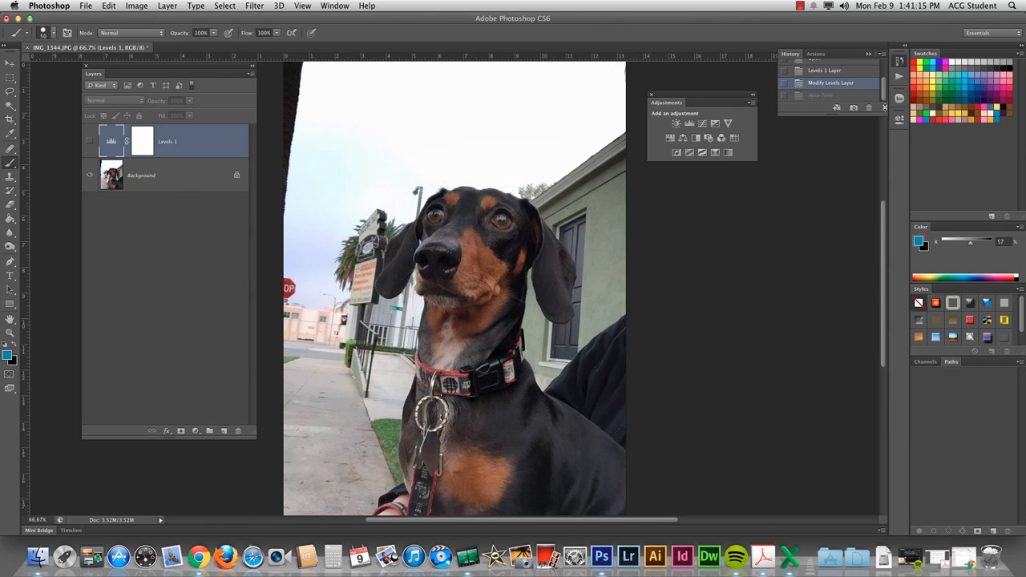
pyautogui.moveTo(885, 107); pyautogui.dragTo(882, 288)
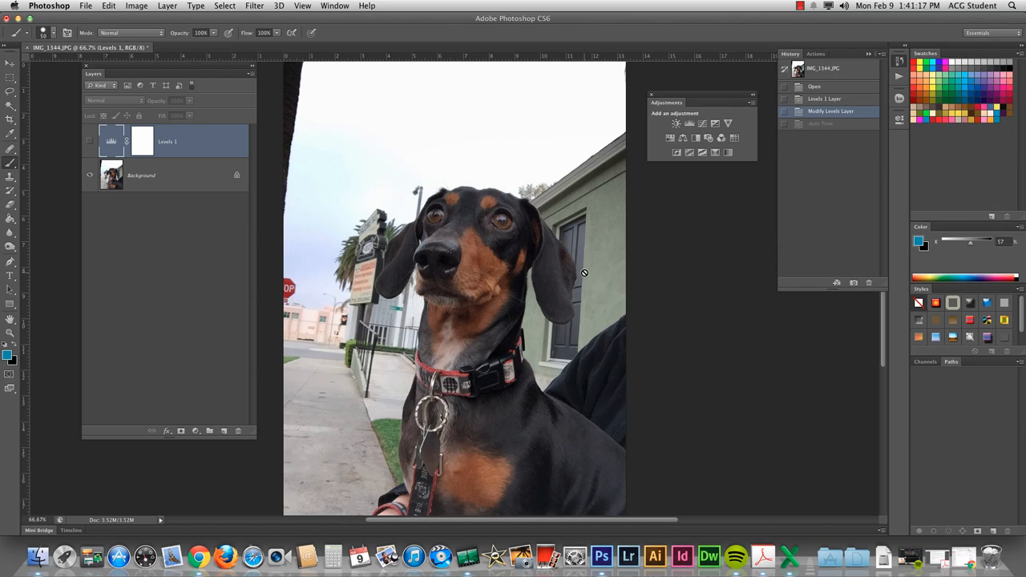
# Apply a direct Black & White image adjustment to the Background layer
pyautogui.click(136, 5)
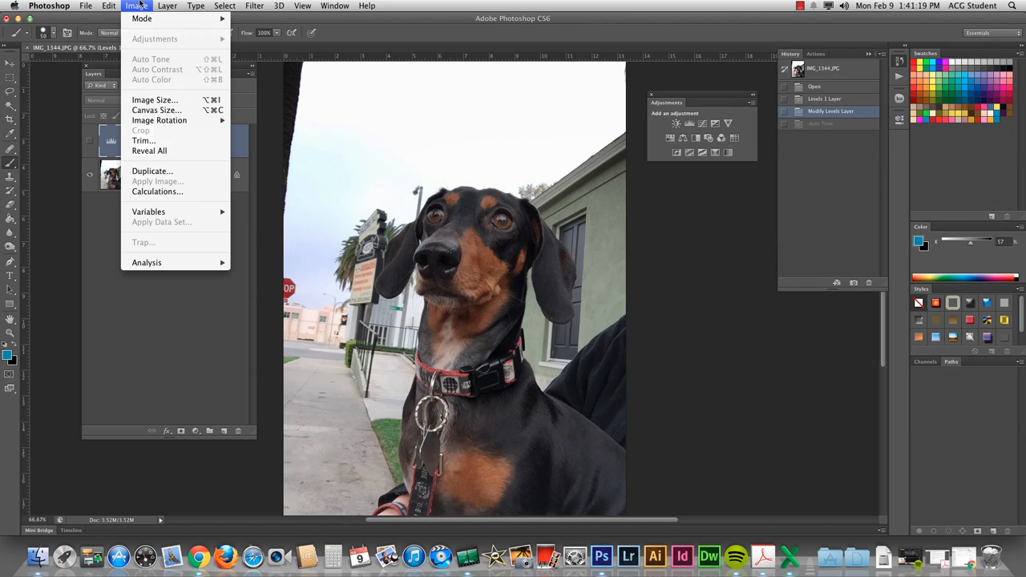
pyautogui.moveTo(165, 5)
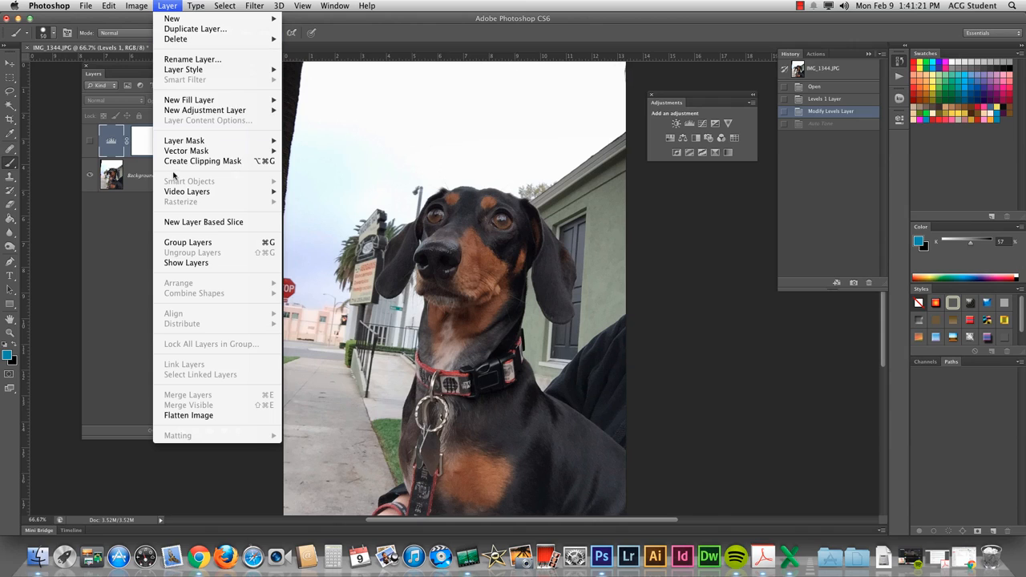
pyautogui.moveTo(132, 6)
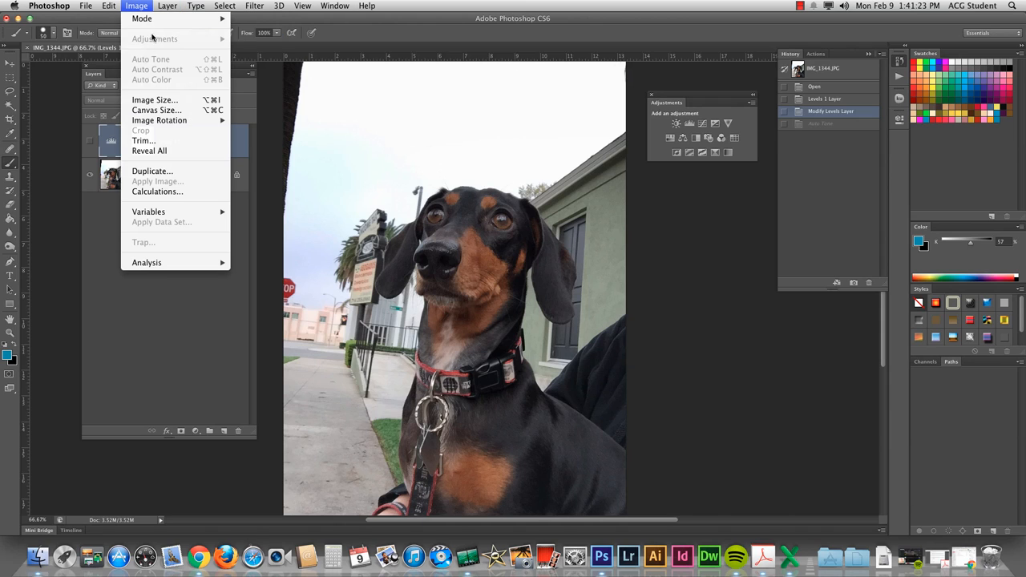
pyautogui.click(133, 210)
pyautogui.click(134, 192)
pyautogui.click(140, 6)
pyautogui.moveTo(144, 40)
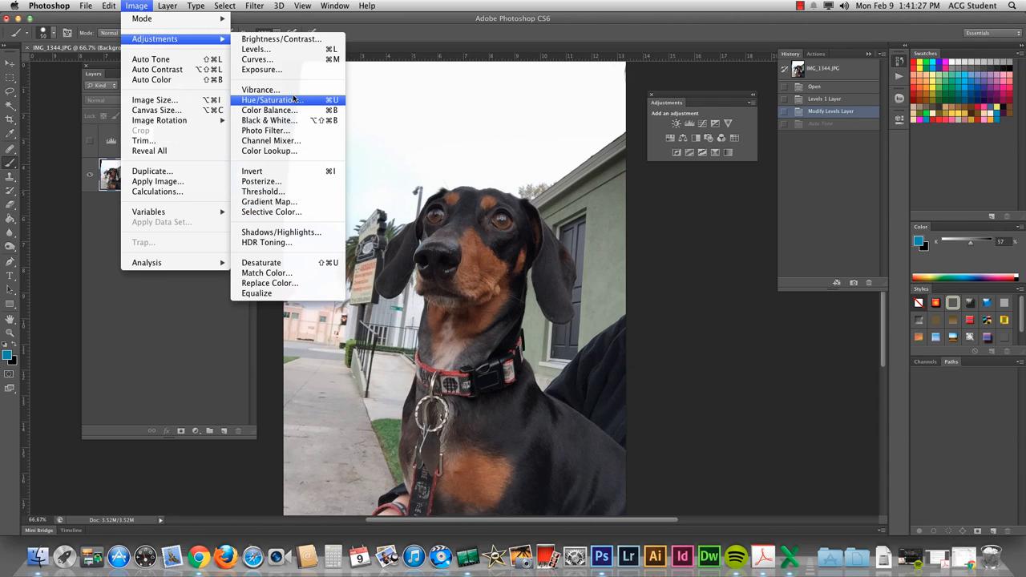
pyautogui.click(269, 121)
pyautogui.click(593, 135)
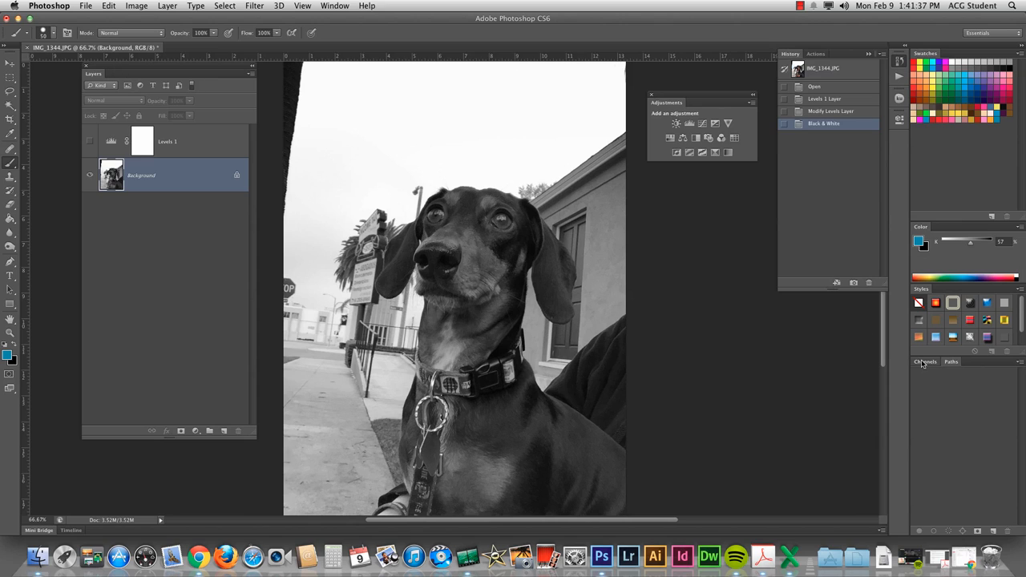
# Revert the Black & White change through the history and delete the Levels adjustment layer
pyautogui.click(925, 361)
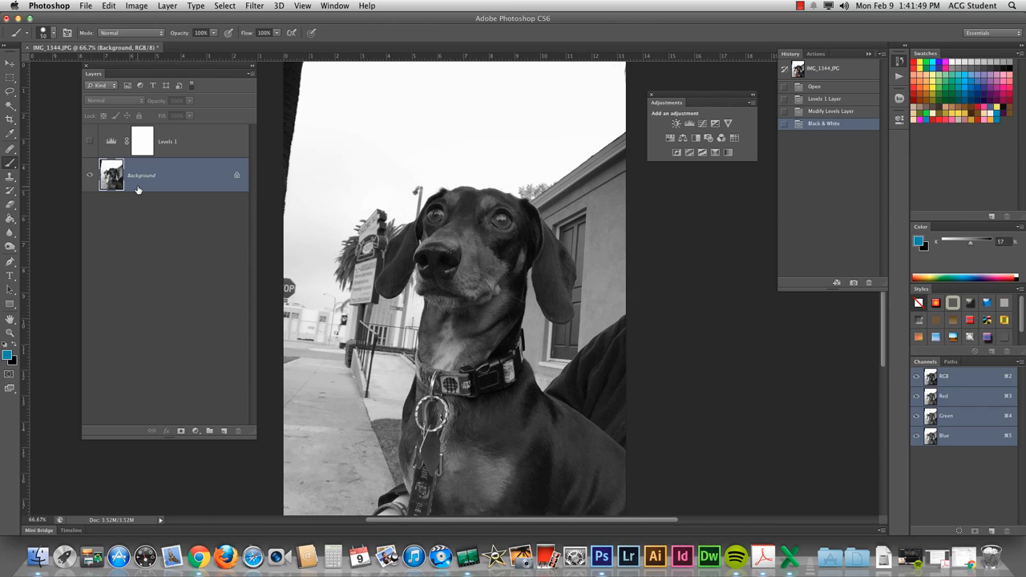
pyautogui.click(831, 112)
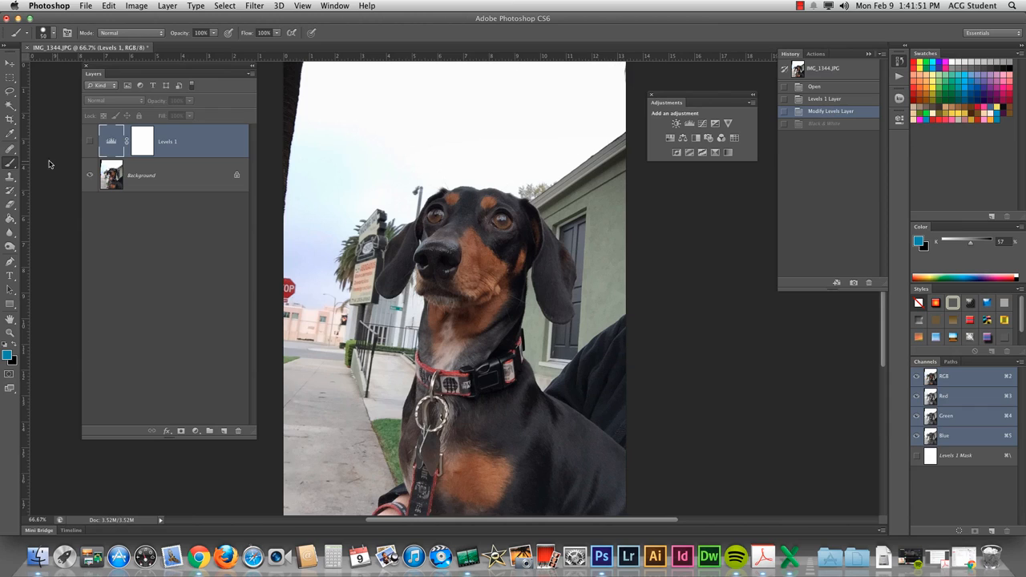
pyautogui.click(90, 141)
pyautogui.moveTo(207, 149); pyautogui.dragTo(237, 427)
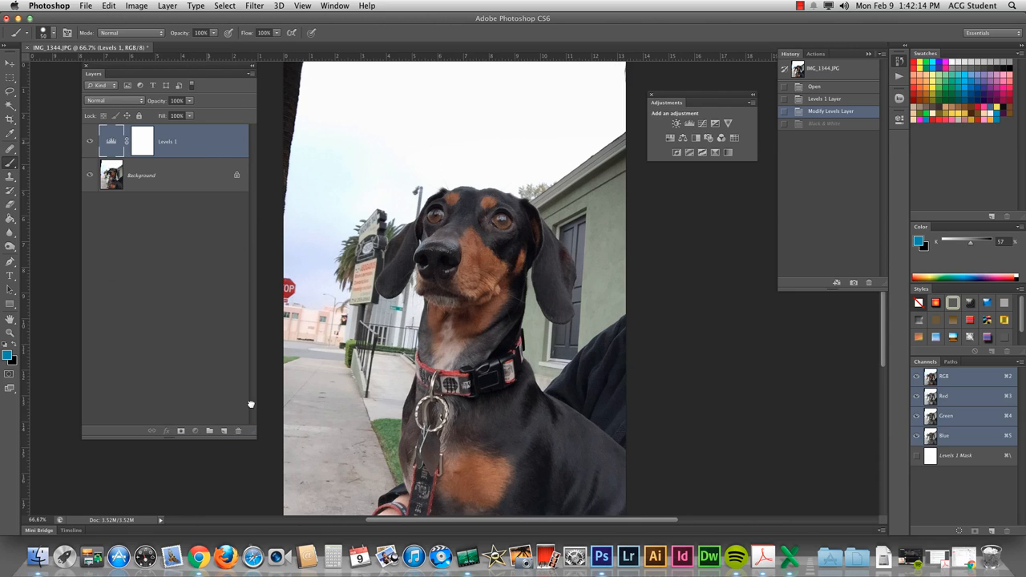
# Add a Curves adjustment layer and bend its RGB curve with several points in the shadows, midtones and highlights
pyautogui.click(702, 125)
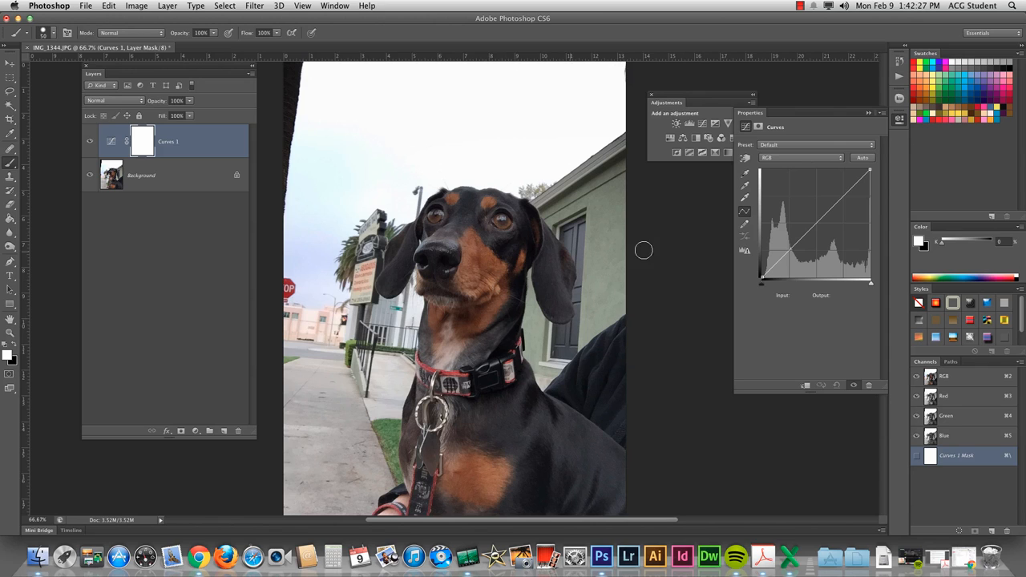
pyautogui.click(789, 251)
pyautogui.moveTo(789, 251); pyautogui.dragTo(788, 247)
pyautogui.moveTo(822, 215)
pyautogui.mouseDown()
pyautogui.moveTo(824, 226)
pyautogui.moveTo(851, 182)
pyautogui.moveTo(833, 230)
pyautogui.moveTo(834, 206)
pyautogui.mouseUp()
pyautogui.click(804, 242)
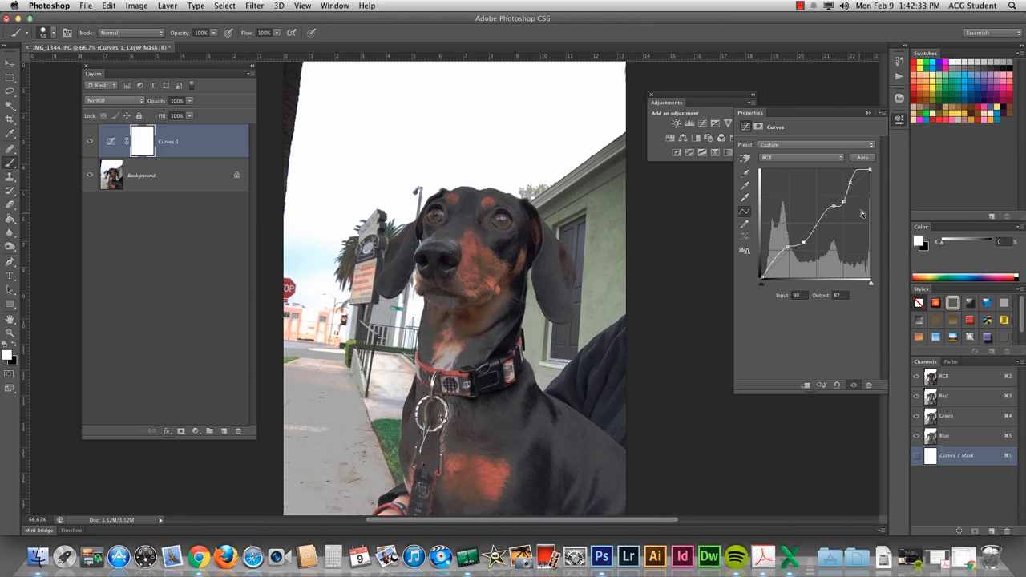
# Reset the reshaped RGB curve to the Default preset
pyautogui.click(863, 157)
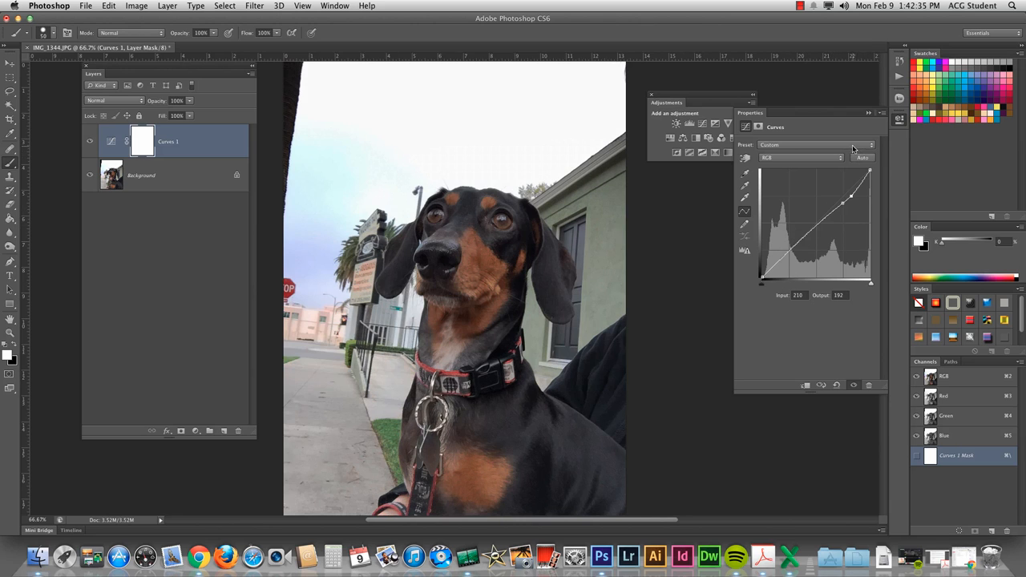
pyautogui.click(854, 148)
pyautogui.click(851, 52)
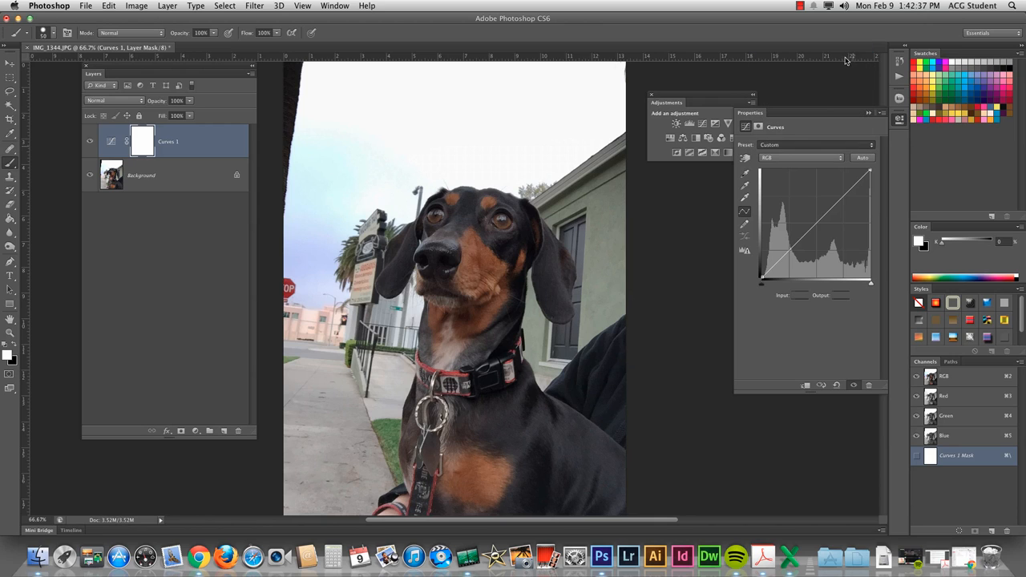
# Adjust the curve with the on-image adjustment tool, sampling tones on the dog's head, chest patch and the house wall
pyautogui.click(745, 158)
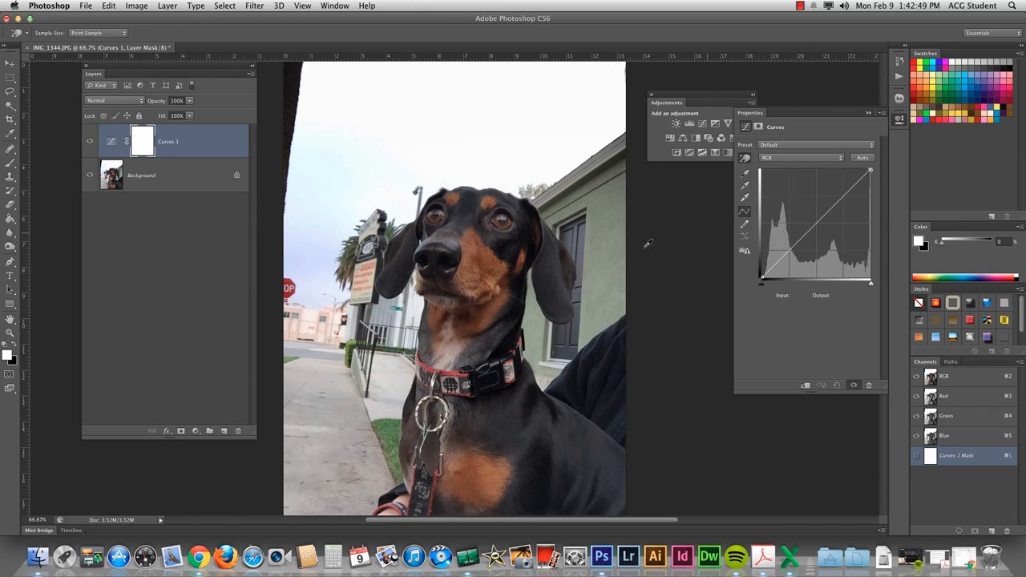
pyautogui.click(466, 226)
pyautogui.moveTo(465, 226)
pyautogui.mouseDown()
pyautogui.moveTo(470, 214)
pyautogui.moveTo(468, 238)
pyautogui.moveTo(473, 218)
pyautogui.moveTo(483, 231)
pyautogui.mouseUp()
pyautogui.moveTo(485, 479); pyautogui.dragTo(485, 471)
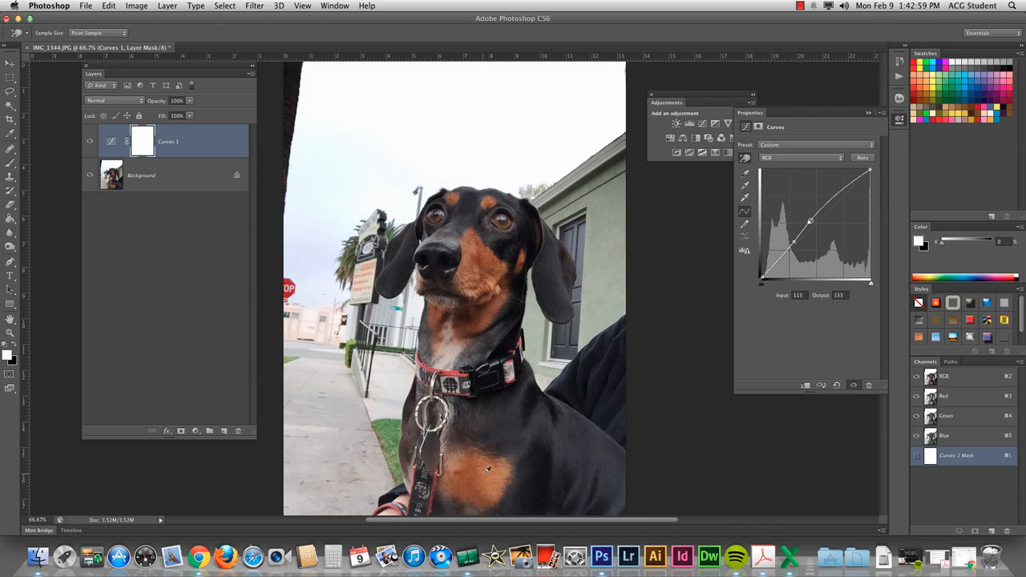
pyautogui.click(620, 295)
pyautogui.moveTo(619, 295); pyautogui.dragTo(620, 303)
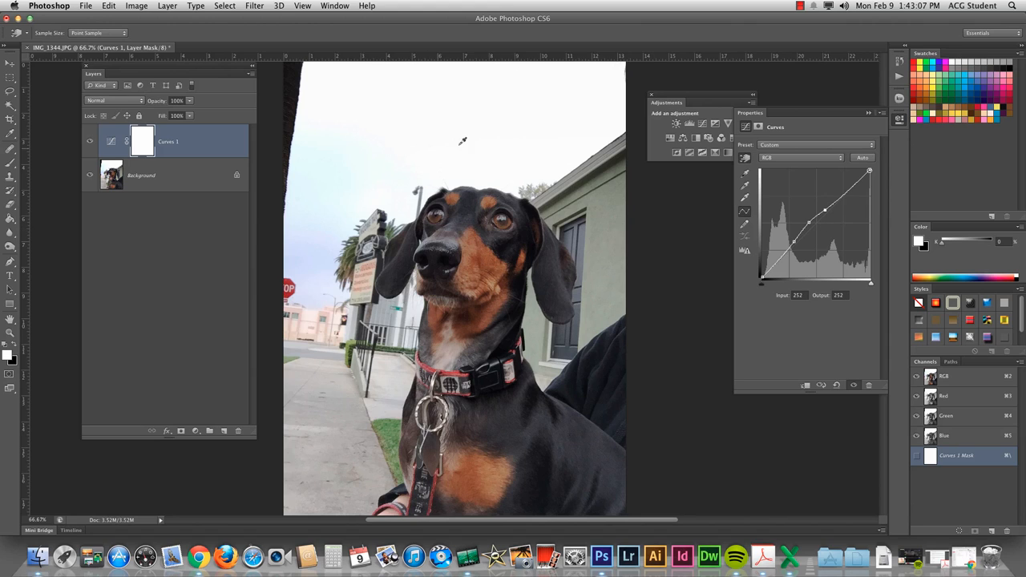
# Restore the Curves layer's Default preset and turn off the on-image adjustment tool
pyautogui.click(768, 145)
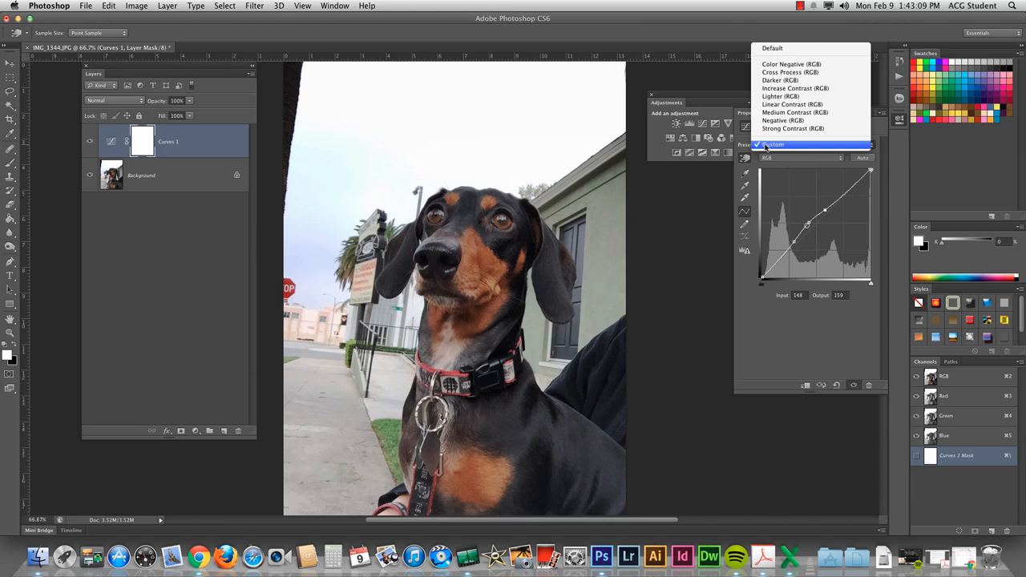
pyautogui.click(790, 50)
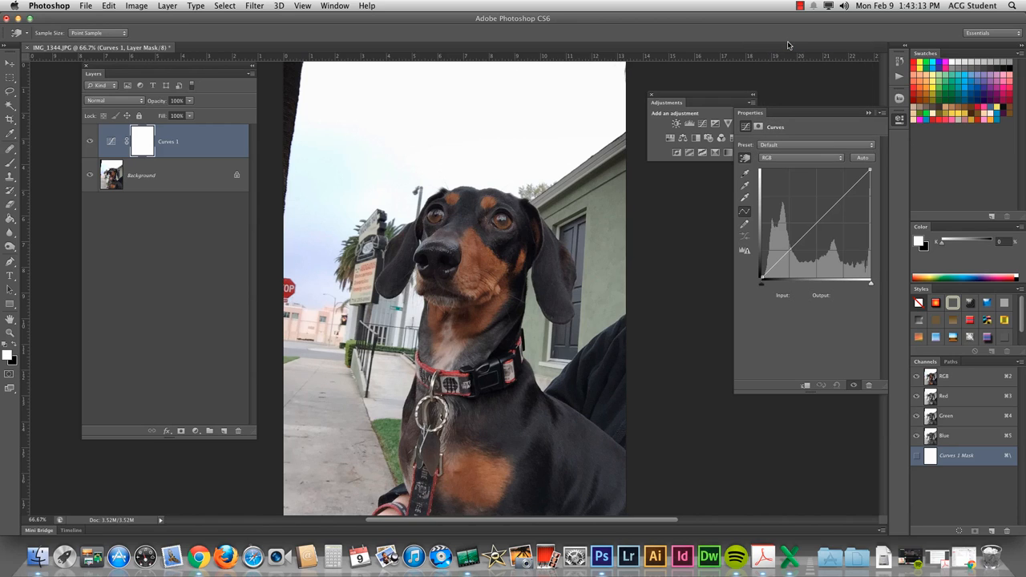
pyautogui.click(742, 159)
# Try an Invert adjustment layer above the Curves layer and delete it
pyautogui.moveTo(788, 113); pyautogui.dragTo(812, 114)
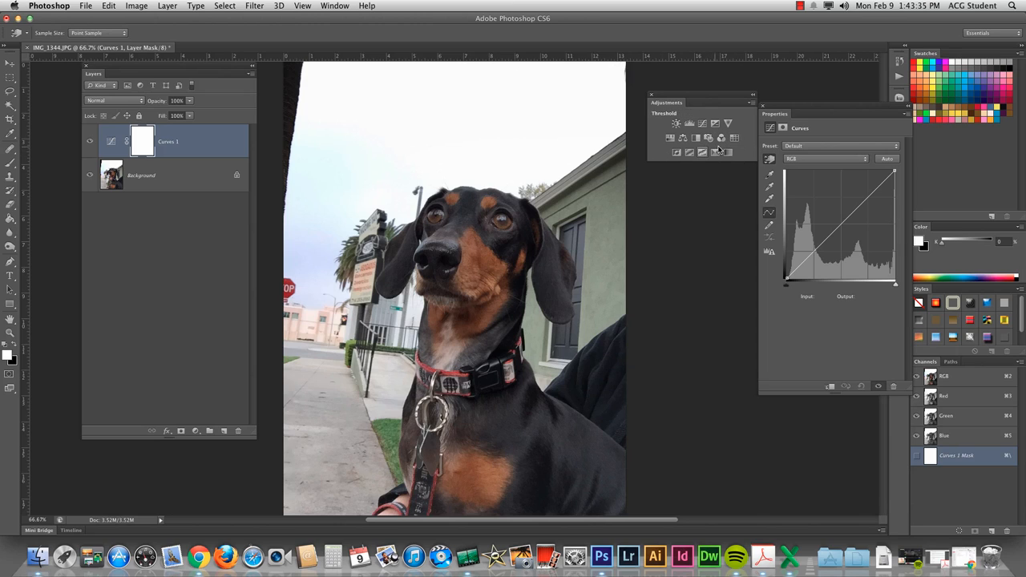
pyautogui.click(678, 157)
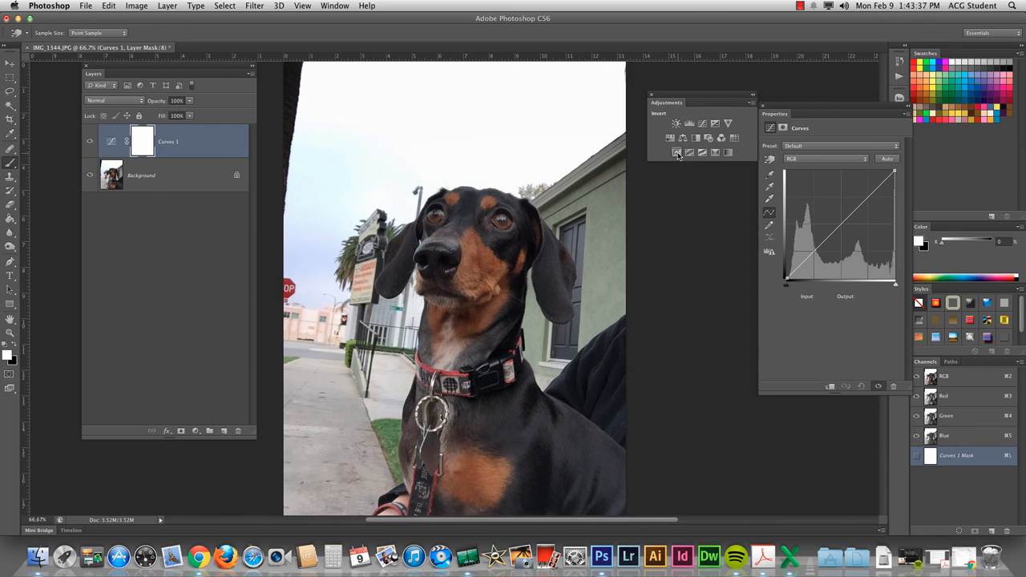
pyautogui.moveTo(199, 147); pyautogui.dragTo(238, 432)
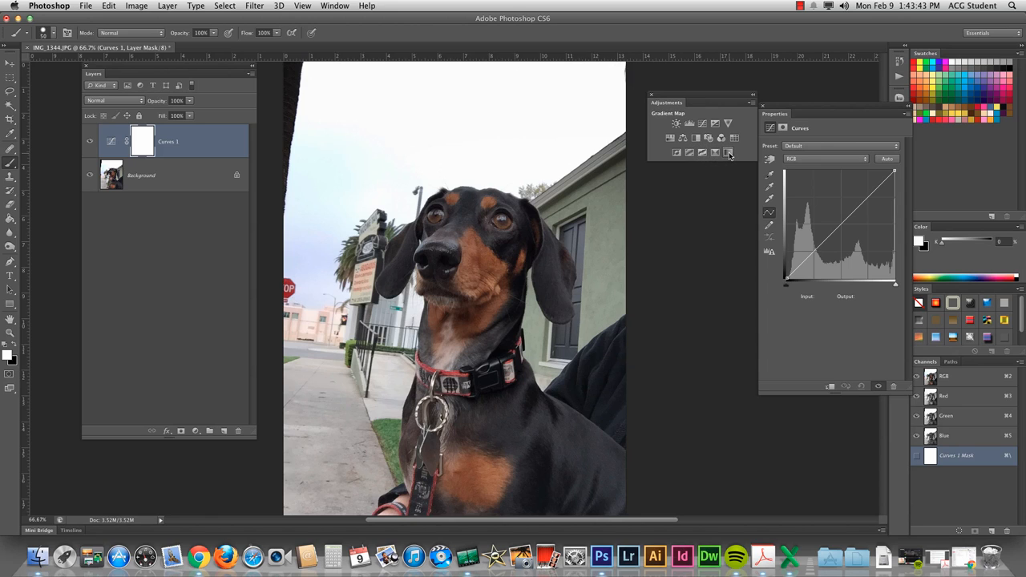
# Add a Gradient Map adjustment layer above Curves, try the Copper 1, Sepia-Selenium 1 and Sepia Midtones gradients, and apply Blue-Selenium 1
pyautogui.click(729, 152)
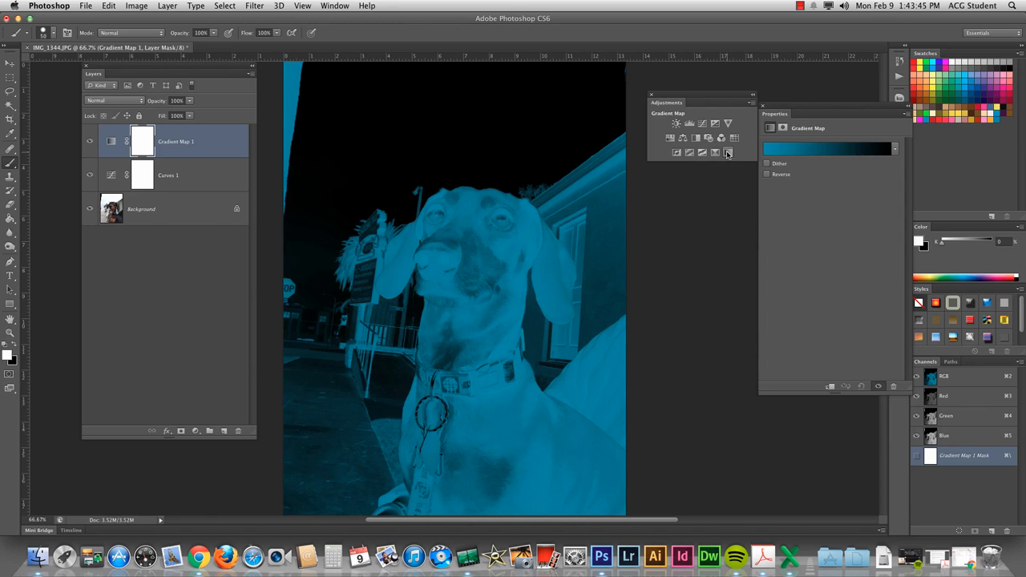
pyautogui.moveTo(798, 110); pyautogui.dragTo(707, 74)
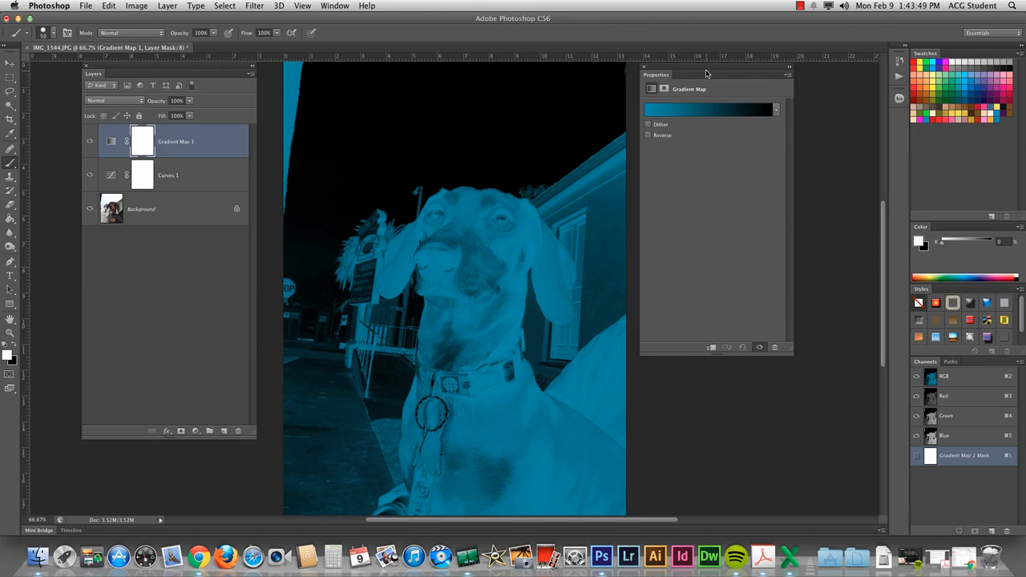
pyautogui.click(686, 114)
pyautogui.moveTo(694, 76); pyautogui.dragTo(619, 184)
pyautogui.scroll(-5, 656, 226)
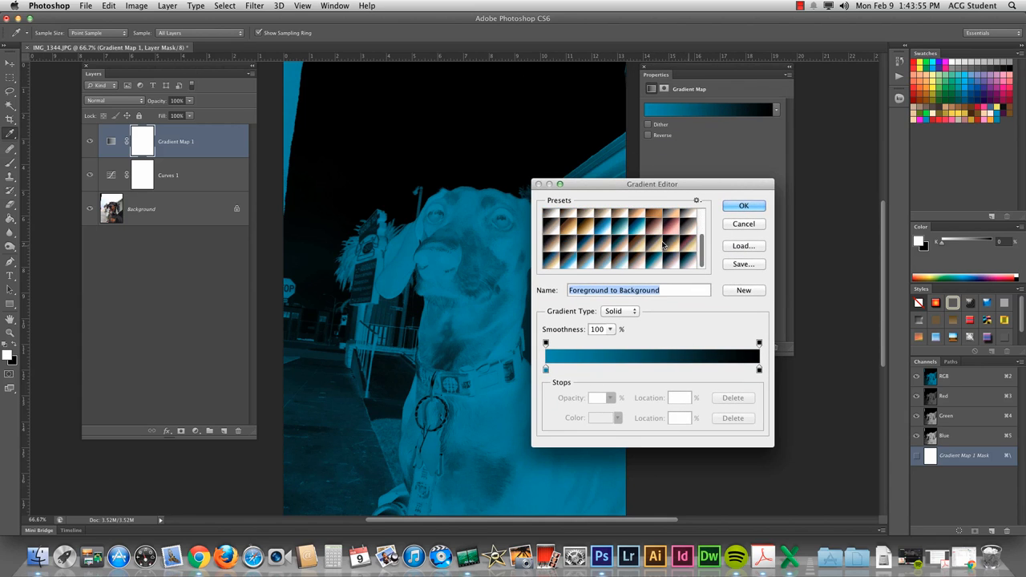
pyautogui.click(657, 228)
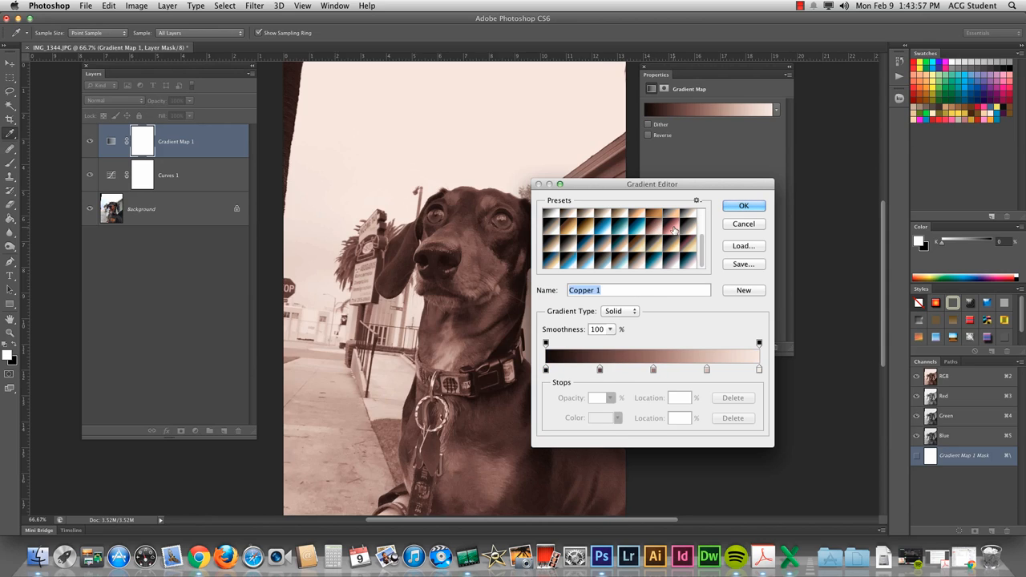
pyautogui.click(580, 261)
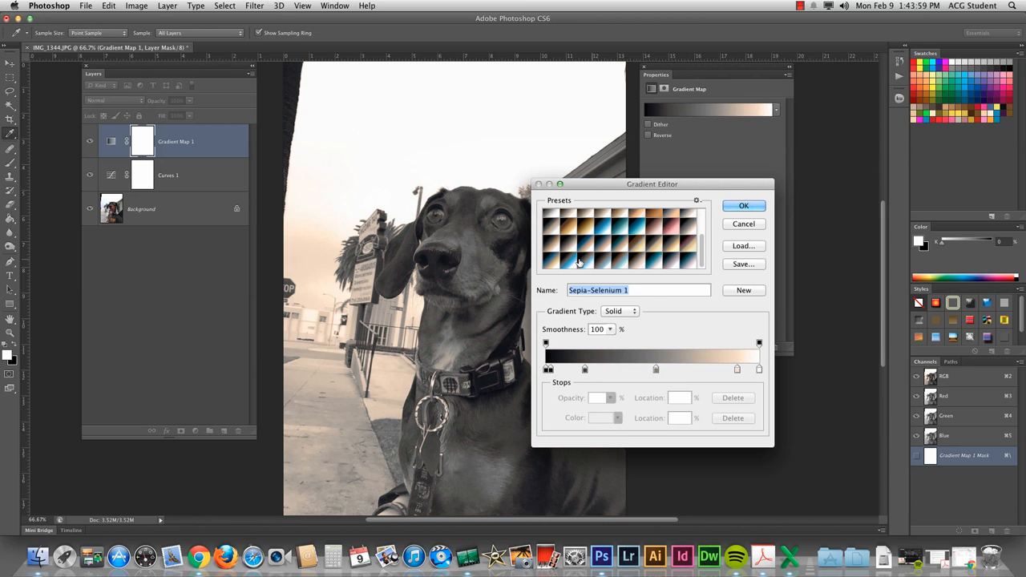
pyautogui.click(551, 235)
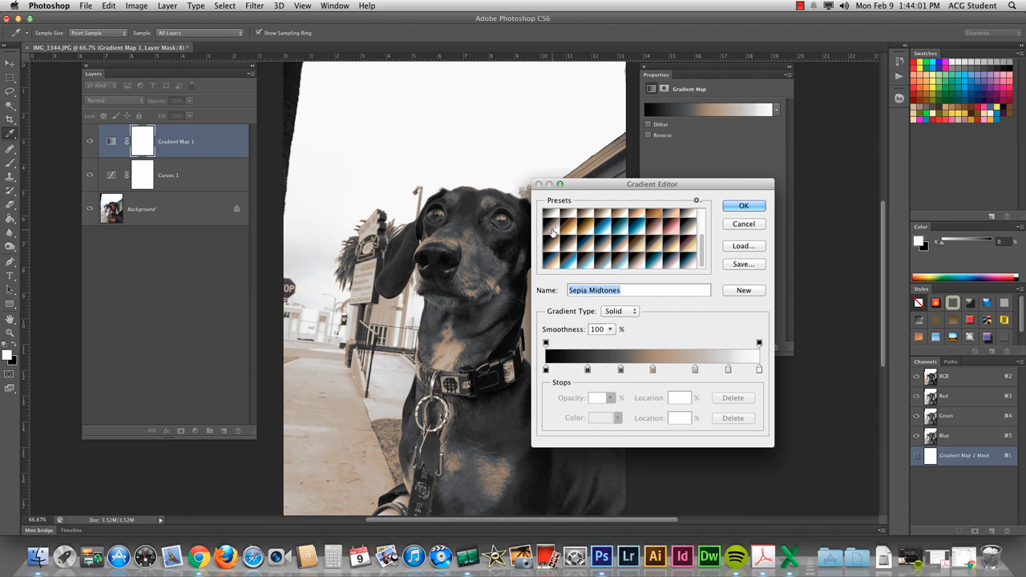
pyautogui.click(568, 261)
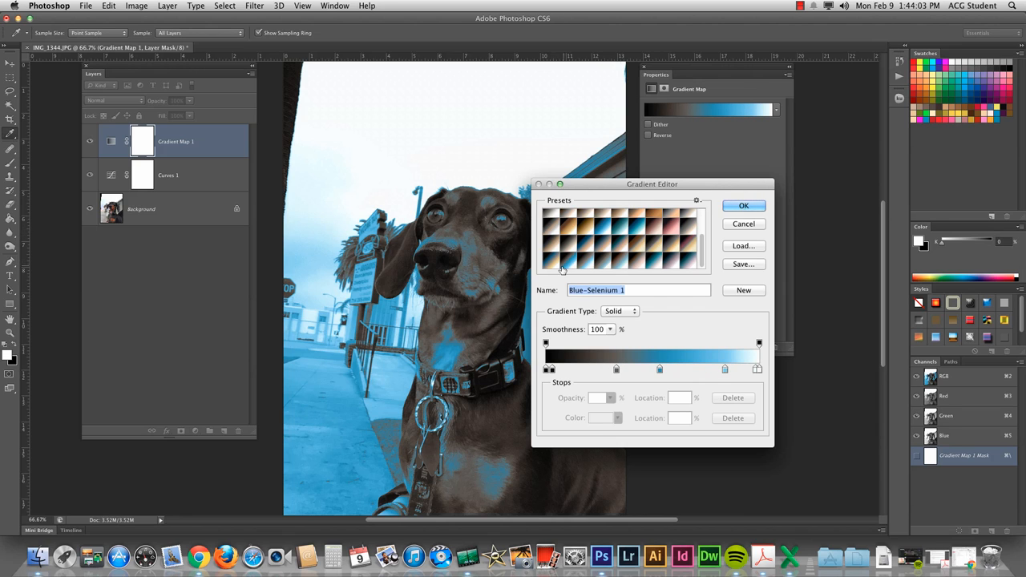
pyautogui.click(732, 205)
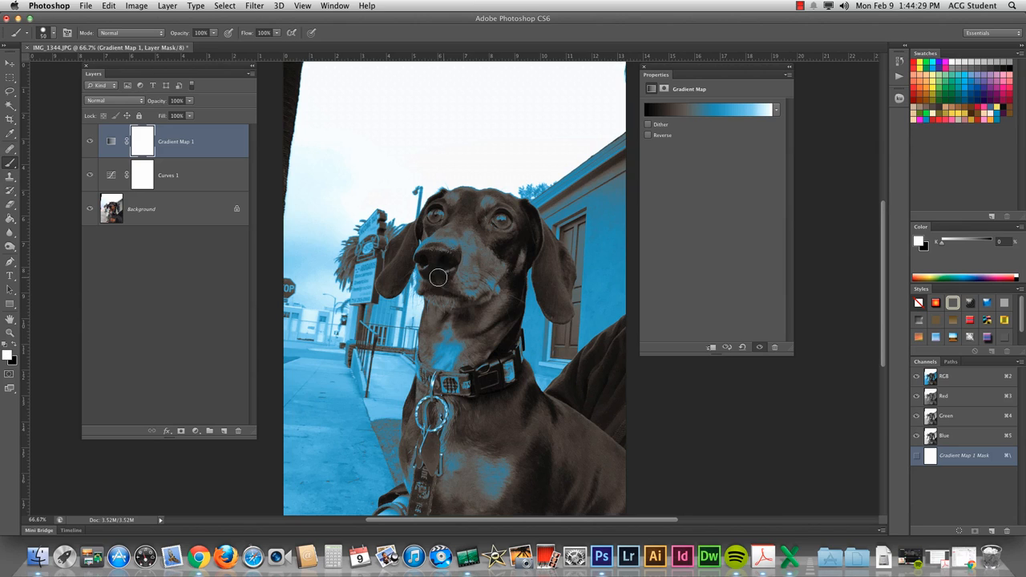
# Paint black on the Gradient Map mask over the dog's head, neck, chest and body, enlarging the brush to 125 px
pyautogui.press('x')
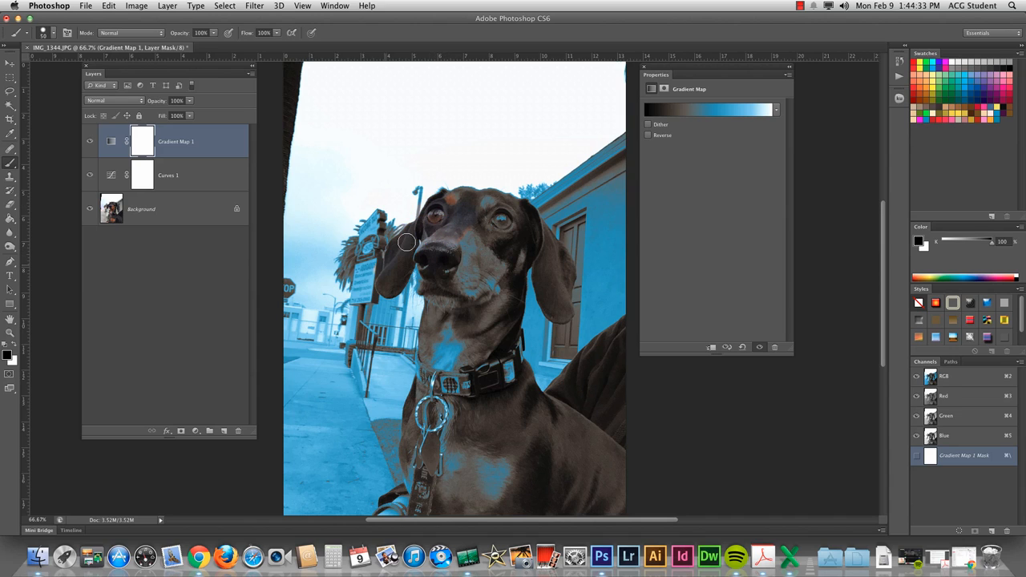
pyautogui.moveTo(406, 242)
pyautogui.mouseDown()
pyautogui.moveTo(420, 311)
pyautogui.moveTo(492, 267)
pyautogui.moveTo(511, 269)
pyautogui.moveTo(461, 365)
pyautogui.mouseUp()
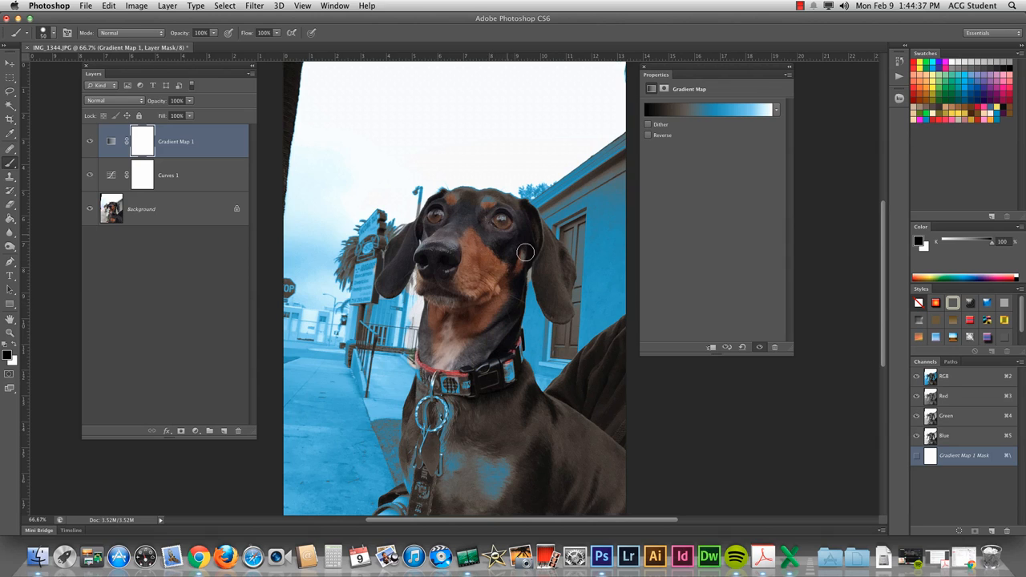
pyautogui.moveTo(422, 427)
pyautogui.mouseDown()
pyautogui.moveTo(422, 466)
pyautogui.moveTo(422, 411)
pyautogui.moveTo(443, 487)
pyautogui.moveTo(506, 437)
pyautogui.mouseUp()
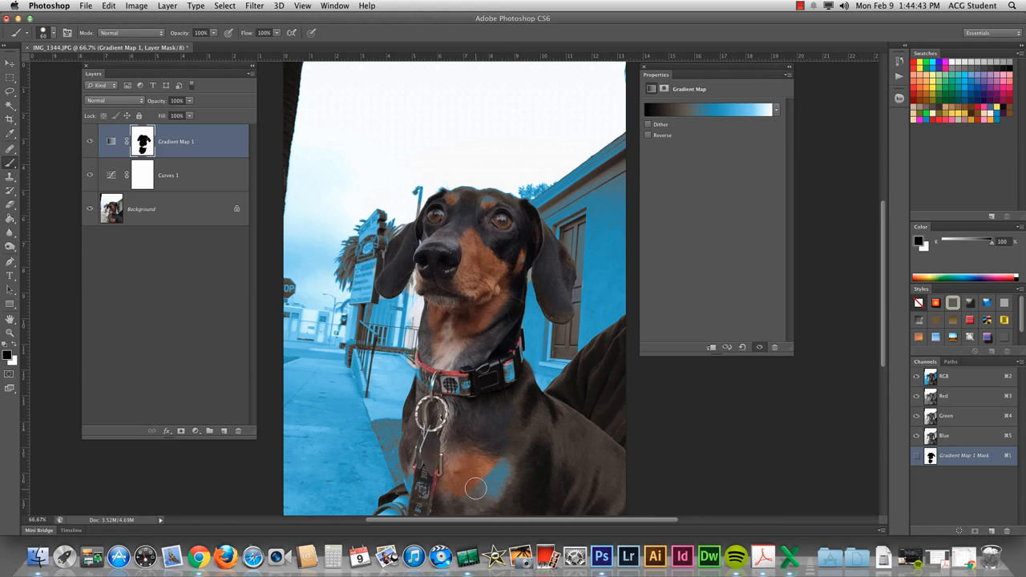
pyautogui.press(']')
pyautogui.press(']')
pyautogui.press(']')
pyautogui.press(']')
pyautogui.press(']')
pyautogui.moveTo(475, 488)
pyautogui.mouseDown()
pyautogui.moveTo(555, 494)
pyautogui.moveTo(553, 505)
pyautogui.moveTo(612, 500)
pyautogui.moveTo(538, 432)
pyautogui.mouseUp()
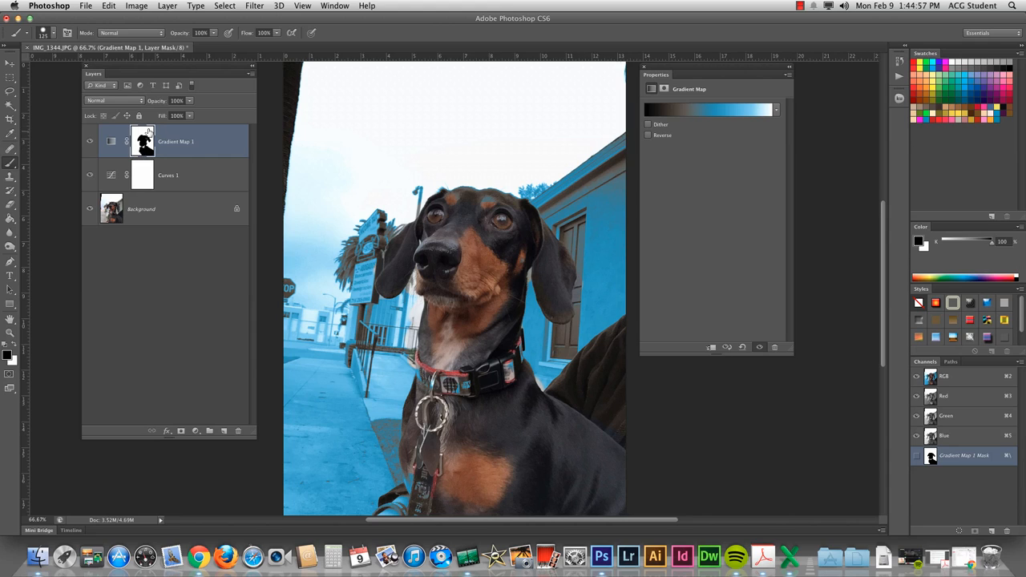
# Change the Gradient Map layer's gradient to the purple, green and orange preset
pyautogui.click(111, 142)
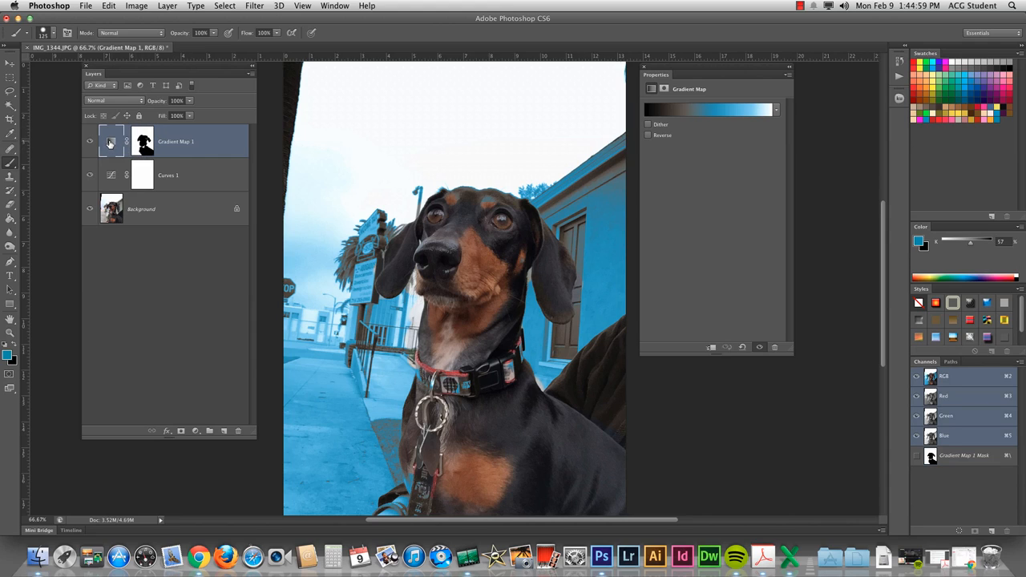
pyautogui.click(707, 110)
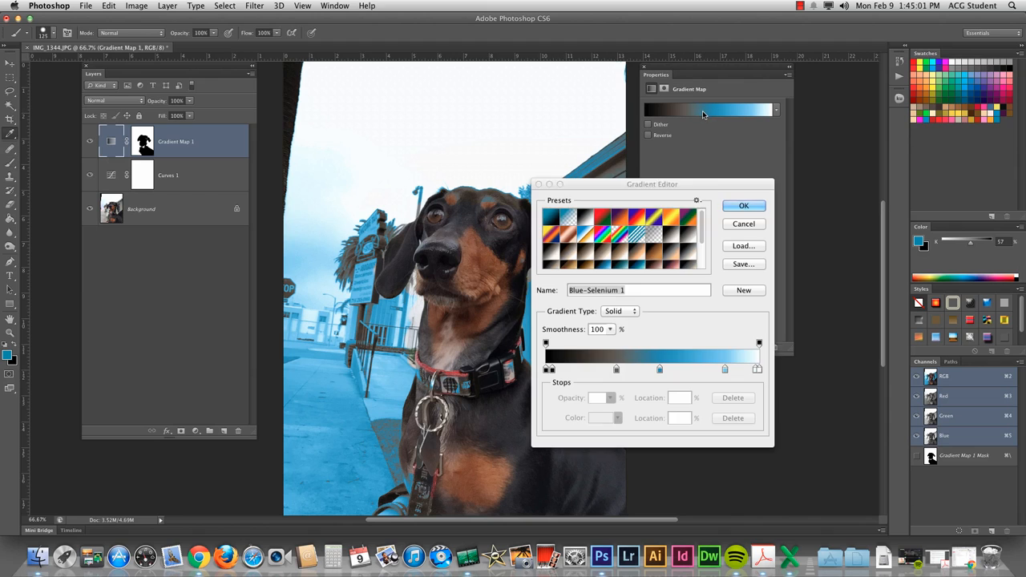
pyautogui.scroll(-3, 693, 246)
pyautogui.scroll(3, 693, 246)
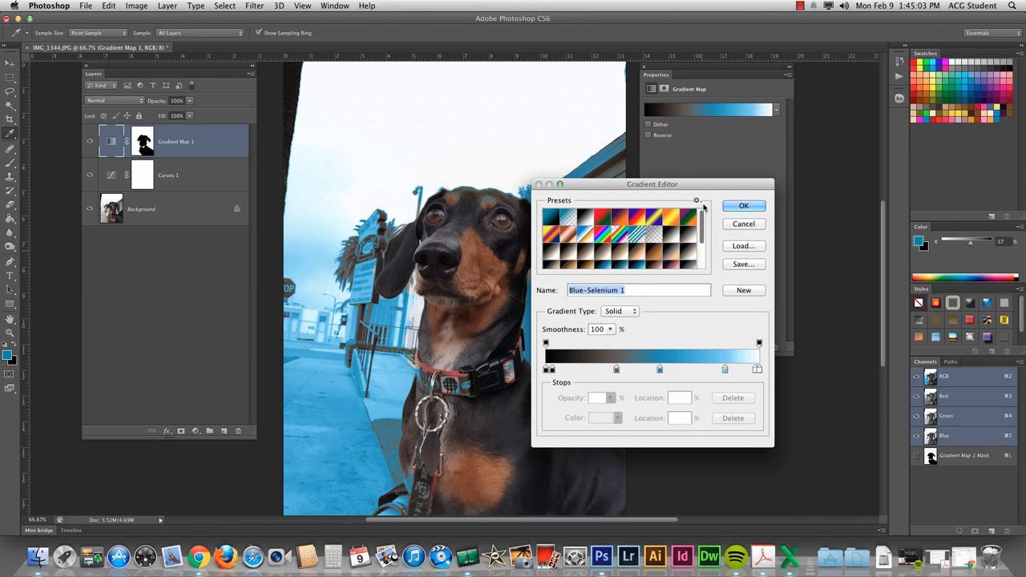
pyautogui.click(688, 217)
pyautogui.click(745, 206)
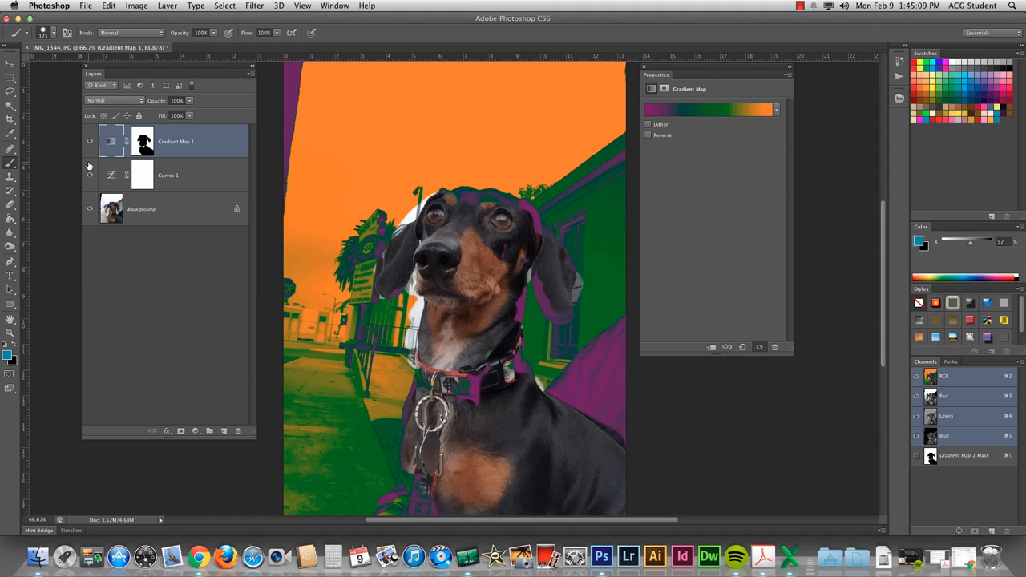
# Paint the Gradient Map mask around the dog at 55% brush opacity, soften the brush, and extend the fade at 22% opacity
pyautogui.click(143, 142)
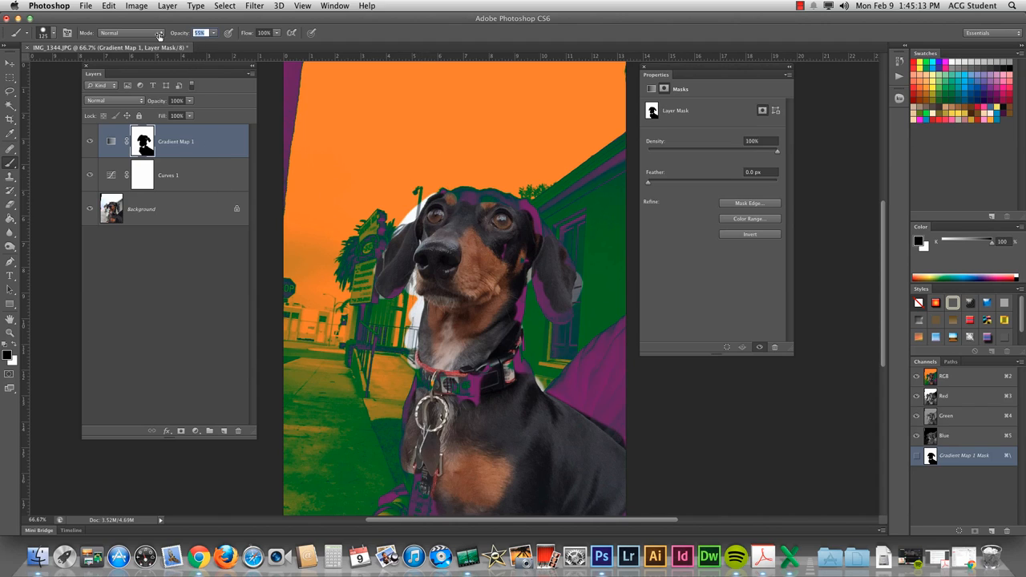
pyautogui.moveTo(417, 213)
pyautogui.mouseDown()
pyautogui.moveTo(453, 197)
pyautogui.moveTo(410, 203)
pyautogui.moveTo(524, 193)
pyautogui.moveTo(547, 202)
pyautogui.moveTo(439, 193)
pyautogui.moveTo(381, 234)
pyautogui.moveTo(370, 317)
pyautogui.moveTo(393, 337)
pyautogui.moveTo(384, 387)
pyautogui.moveTo(429, 505)
pyautogui.moveTo(541, 349)
pyautogui.moveTo(537, 320)
pyautogui.moveTo(537, 374)
pyautogui.moveTo(502, 394)
pyautogui.mouseUp()
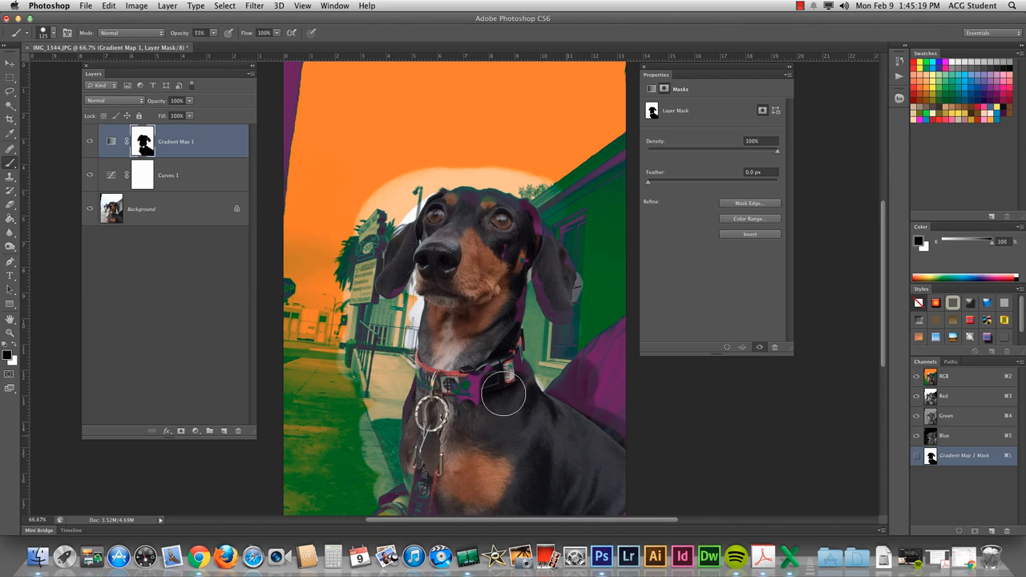
pyautogui.click(50, 34)
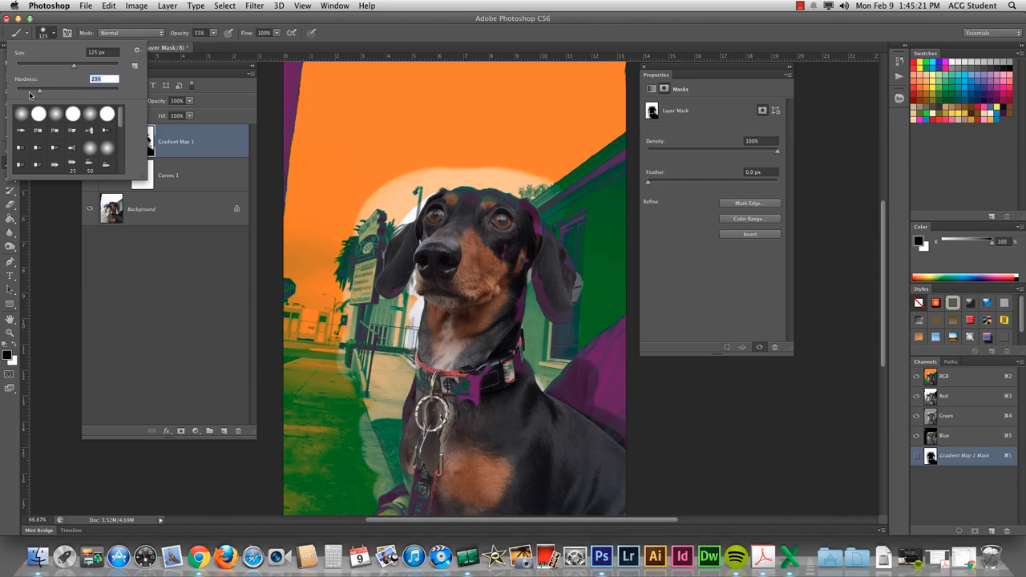
pyautogui.click(356, 97)
pyautogui.moveTo(385, 213)
pyautogui.mouseDown()
pyautogui.moveTo(373, 200)
pyautogui.moveTo(443, 168)
pyautogui.moveTo(524, 179)
pyautogui.moveTo(413, 195)
pyautogui.moveTo(403, 222)
pyautogui.moveTo(353, 207)
pyautogui.moveTo(331, 344)
pyautogui.moveTo(353, 385)
pyautogui.mouseUp()
pyautogui.moveTo(181, 40); pyautogui.dragTo(164, 40)
pyautogui.moveTo(438, 162)
pyautogui.mouseDown()
pyautogui.moveTo(521, 146)
pyautogui.moveTo(533, 166)
pyautogui.moveTo(589, 152)
pyautogui.moveTo(531, 138)
pyautogui.moveTo(415, 165)
pyautogui.moveTo(405, 125)
pyautogui.moveTo(349, 187)
pyautogui.moveTo(342, 201)
pyautogui.moveTo(363, 179)
pyautogui.moveTo(335, 241)
pyautogui.moveTo(313, 264)
pyautogui.mouseUp()
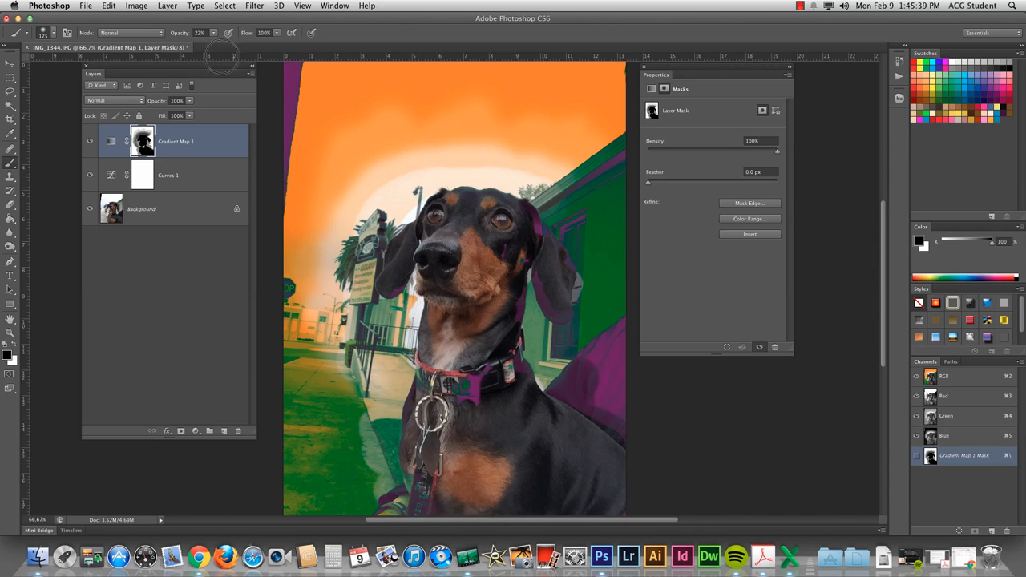
# Paint the mask over the sky above the dog at 30% and 77% brush opacity, and delete the Gradient Map layer
pyautogui.press('3')
pyautogui.moveTo(361, 153)
pyautogui.mouseDown()
pyautogui.moveTo(428, 158)
pyautogui.moveTo(437, 169)
pyautogui.moveTo(452, 134)
pyautogui.moveTo(484, 149)
pyautogui.moveTo(467, 176)
pyautogui.moveTo(560, 160)
pyautogui.mouseUp()
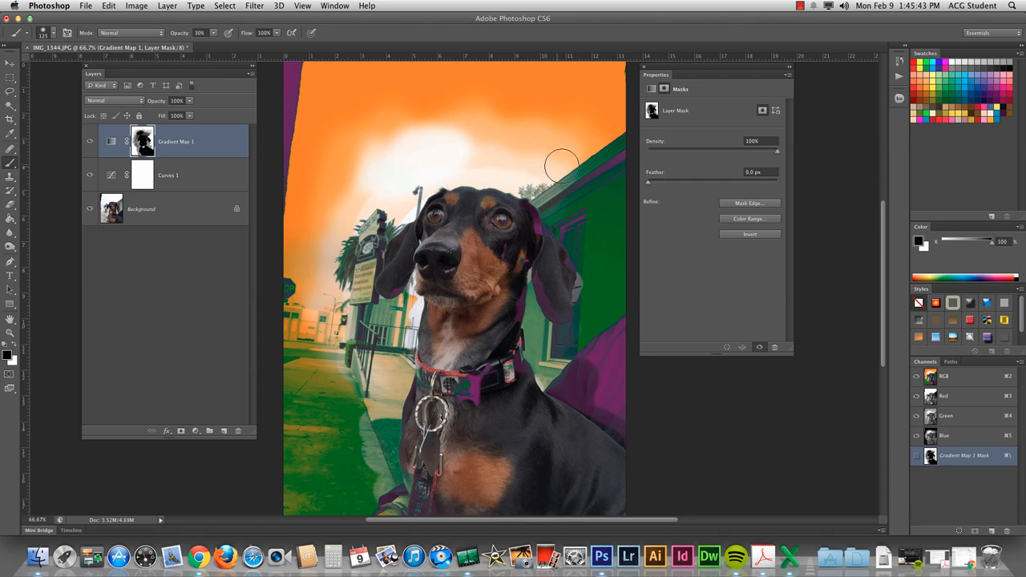
pyautogui.press('7')
pyautogui.press('7')
pyautogui.moveTo(566, 144); pyautogui.dragTo(524, 183)
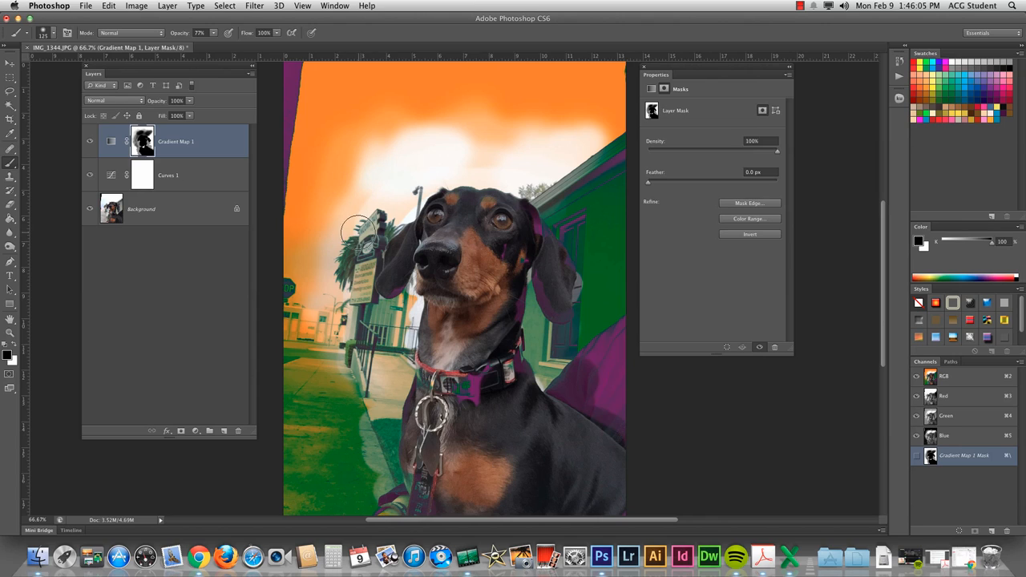
pyautogui.moveTo(194, 155); pyautogui.dragTo(238, 428)
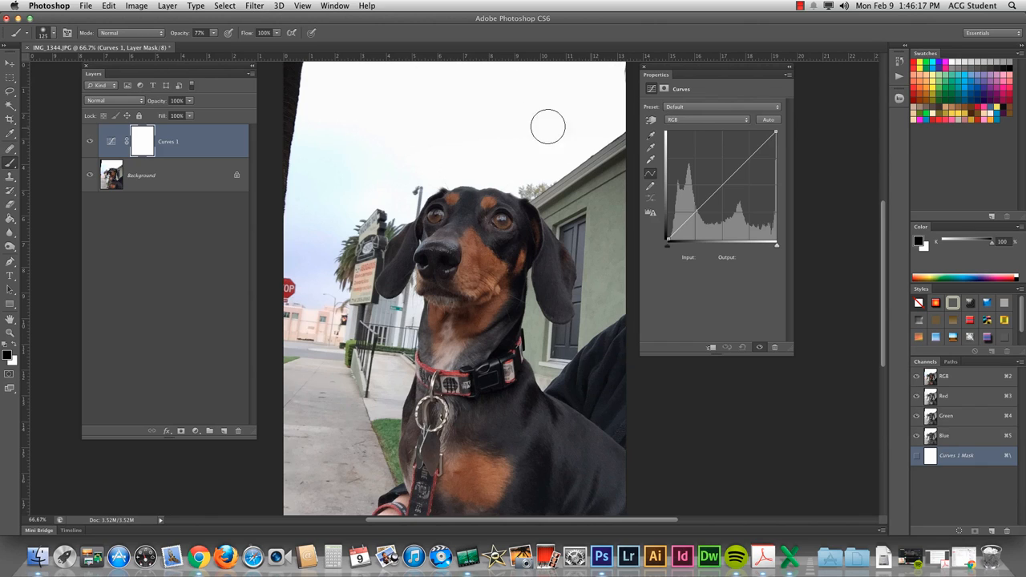
# Add a Gradient Map adjustment layer directly above the Background layer, beneath the Curves layer
pyautogui.click(120, 200)
pyautogui.click(120, 184)
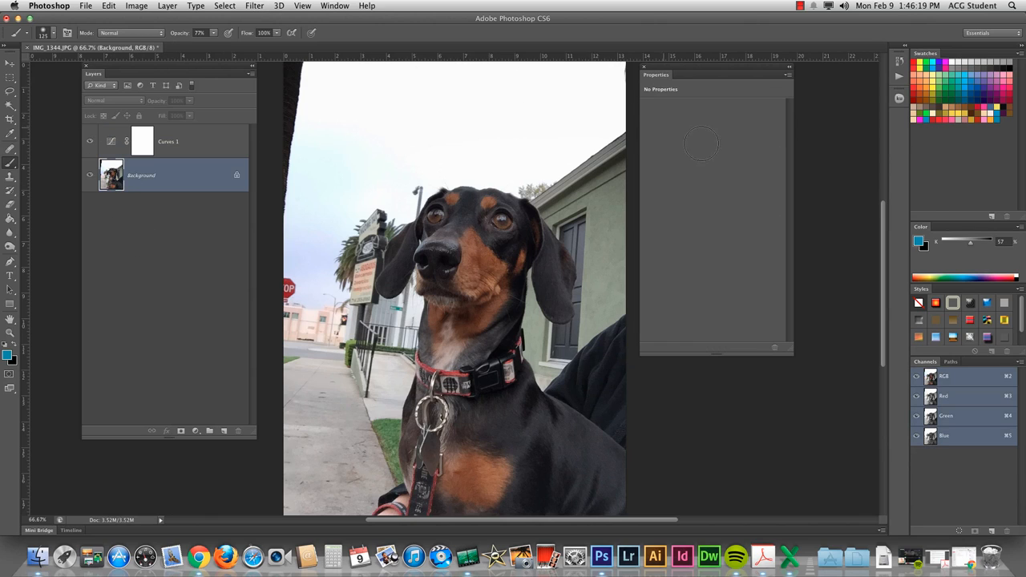
pyautogui.click(335, 6)
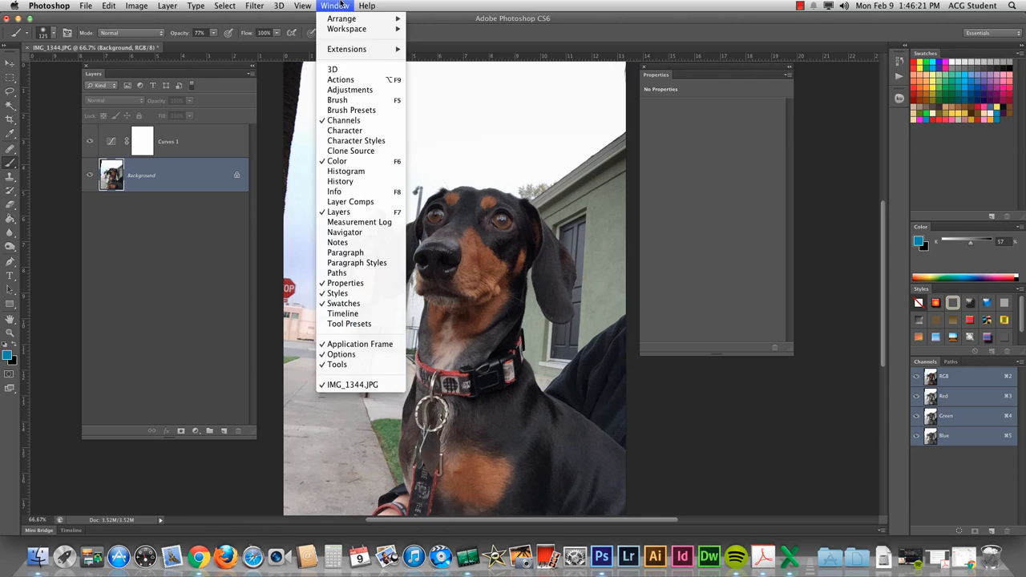
pyautogui.click(346, 90)
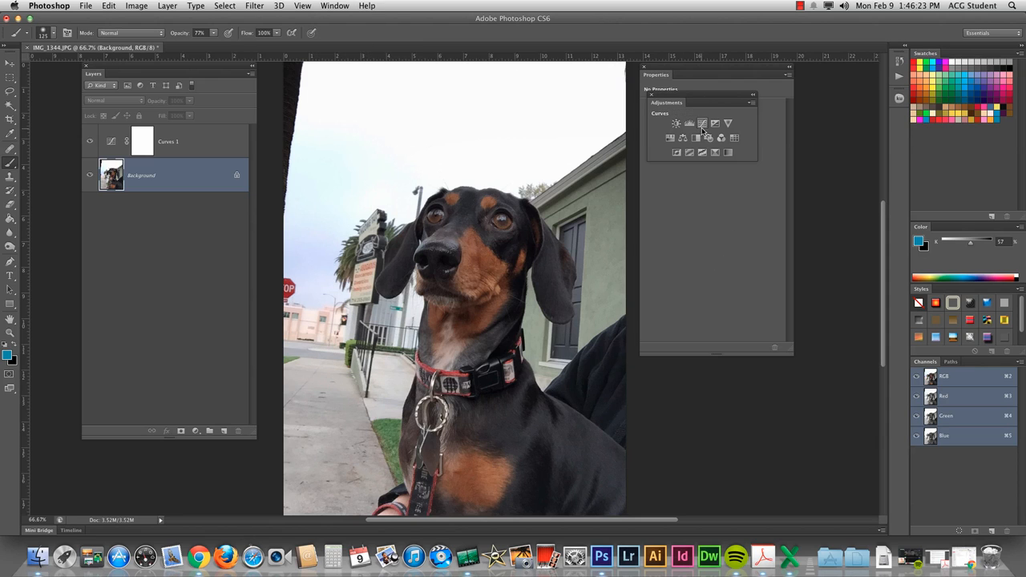
pyautogui.moveTo(706, 97); pyautogui.dragTo(813, 135)
pyautogui.click(776, 172)
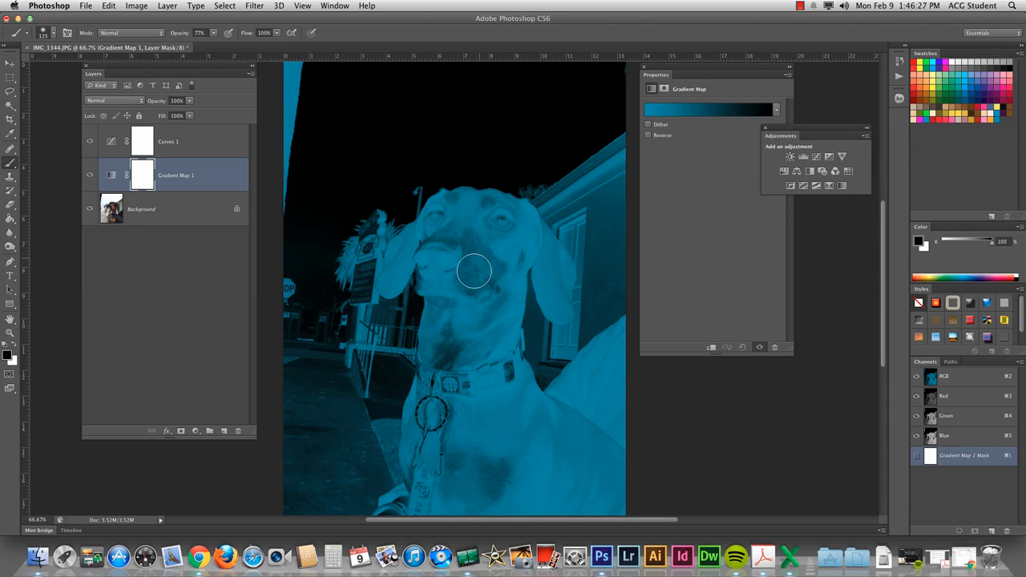
# Paint black on the Gradient Map mask over the dog's head at 100% brush opacity, invert the mask and invert it back
pyautogui.moveTo(473, 268)
pyautogui.mouseDown()
pyautogui.moveTo(467, 297)
pyautogui.moveTo(485, 273)
pyautogui.moveTo(472, 287)
pyautogui.moveTo(447, 212)
pyautogui.moveTo(392, 287)
pyautogui.moveTo(437, 275)
pyautogui.moveTo(443, 328)
pyautogui.moveTo(508, 253)
pyautogui.moveTo(504, 235)
pyautogui.moveTo(466, 260)
pyautogui.moveTo(482, 216)
pyautogui.moveTo(422, 234)
pyautogui.moveTo(399, 267)
pyautogui.moveTo(468, 227)
pyautogui.moveTo(515, 233)
pyautogui.moveTo(505, 247)
pyautogui.moveTo(546, 269)
pyautogui.moveTo(547, 300)
pyautogui.moveTo(562, 301)
pyautogui.moveTo(534, 246)
pyautogui.moveTo(465, 204)
pyautogui.moveTo(508, 221)
pyautogui.moveTo(472, 309)
pyautogui.moveTo(441, 337)
pyautogui.moveTo(439, 370)
pyautogui.moveTo(479, 365)
pyautogui.moveTo(508, 325)
pyautogui.moveTo(500, 367)
pyautogui.moveTo(404, 288)
pyautogui.moveTo(420, 244)
pyautogui.moveTo(399, 263)
pyautogui.mouseUp()
pyautogui.press('0')
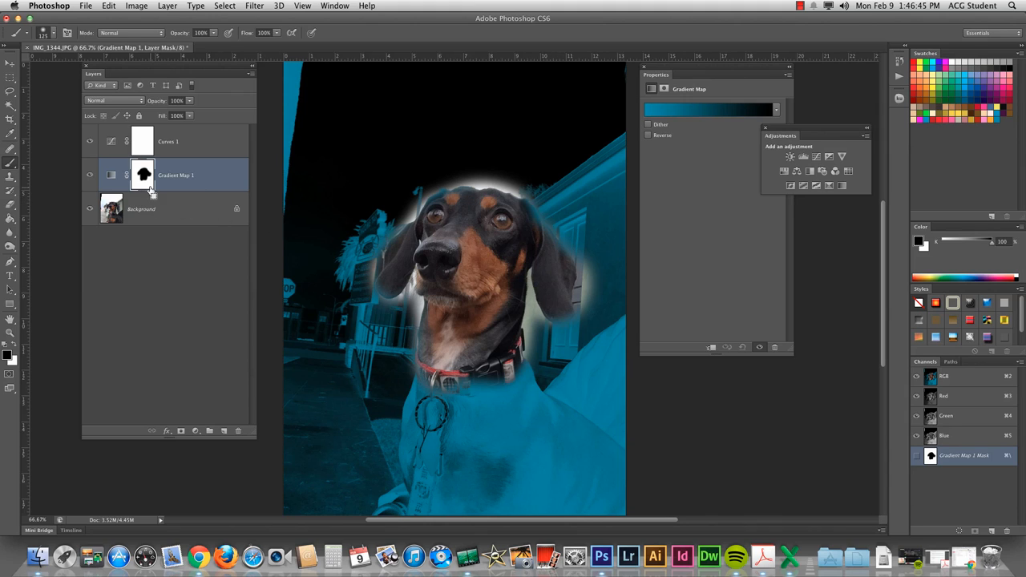
pyautogui.press('super+i')
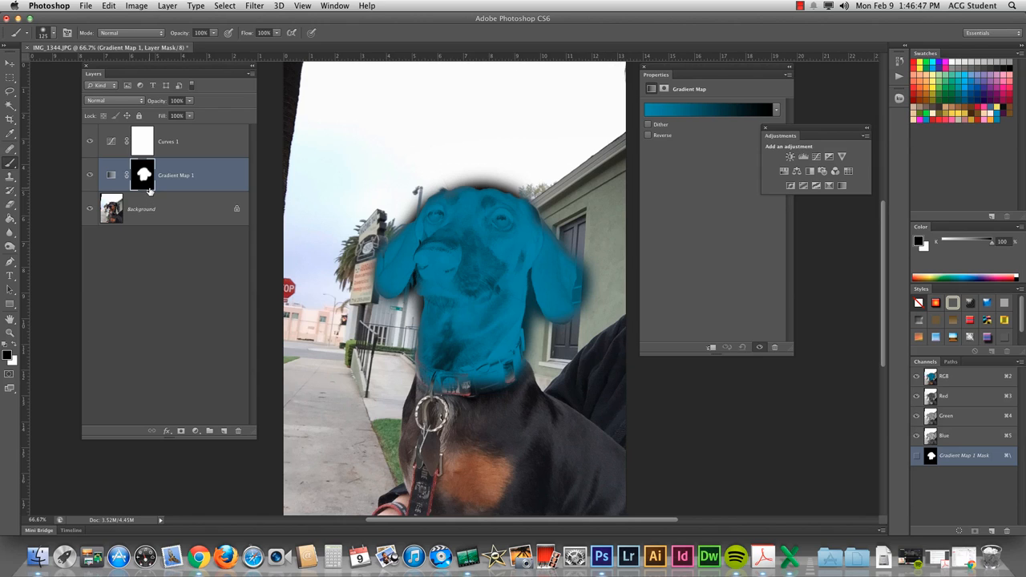
pyautogui.press('super+i')
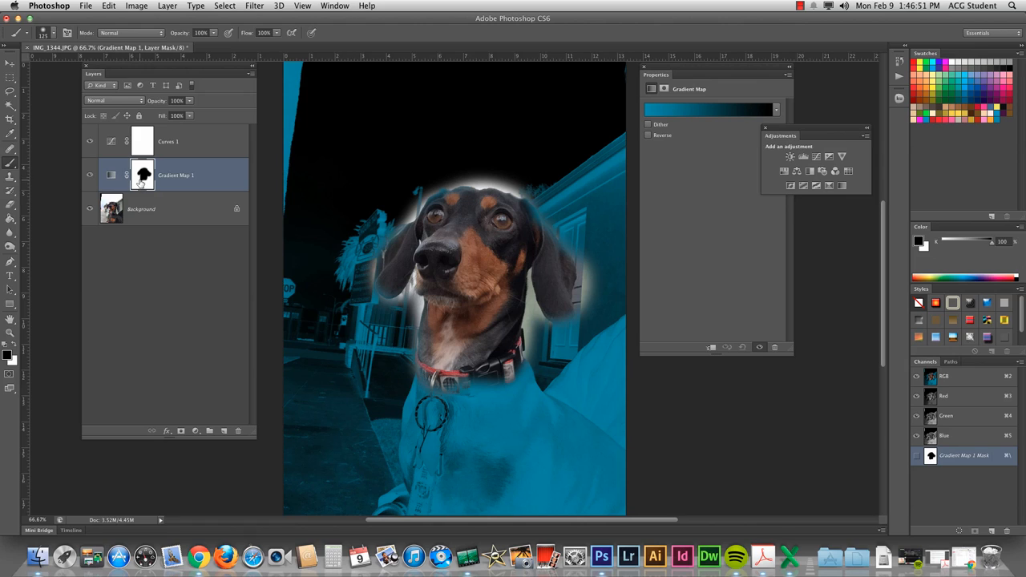
# Compare the Gradient Map layer's gradient settings with its layer mask properties
pyautogui.click(109, 177)
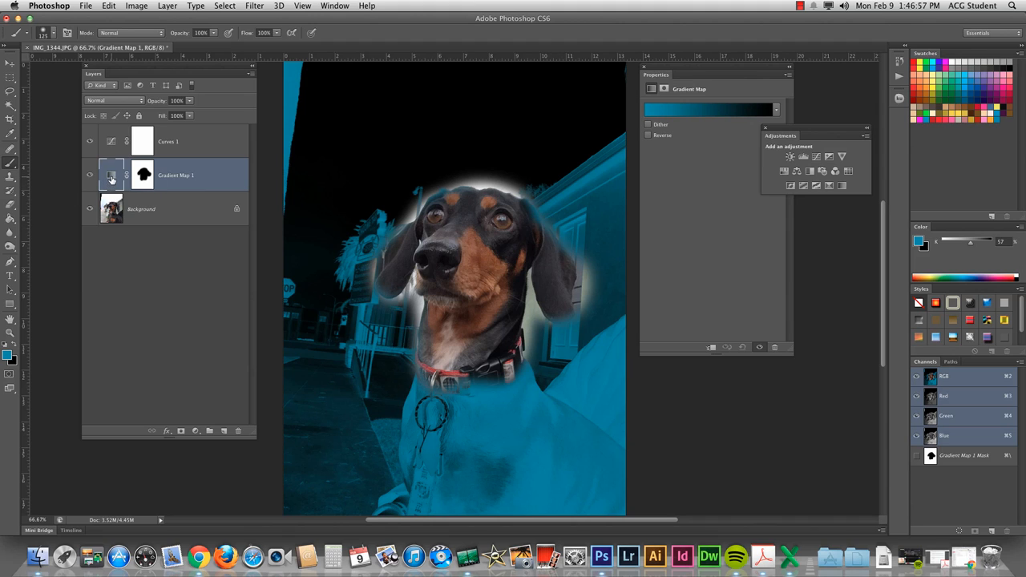
pyautogui.click(335, 6)
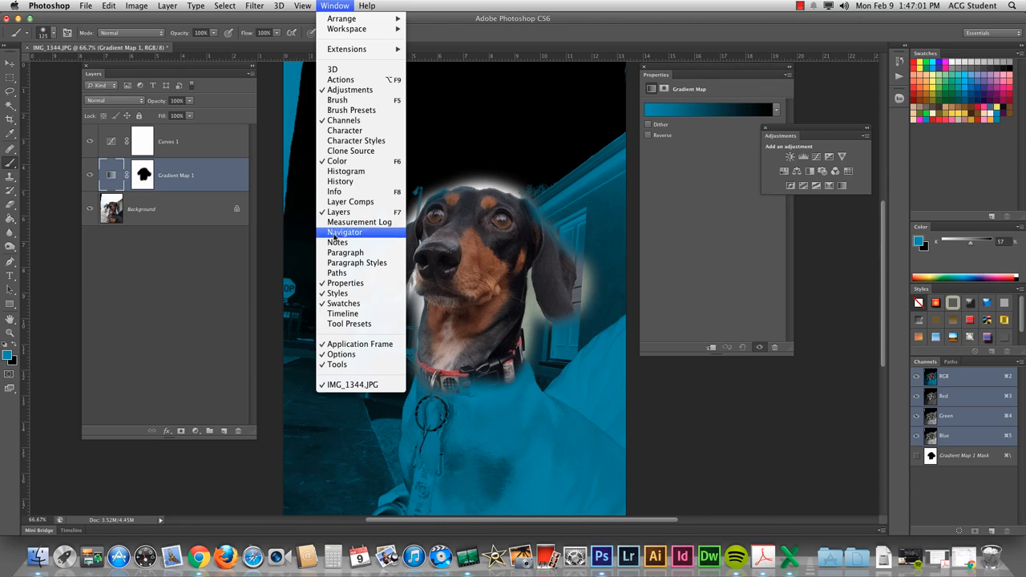
pyautogui.click(665, 126)
pyautogui.click(712, 139)
pyautogui.click(664, 89)
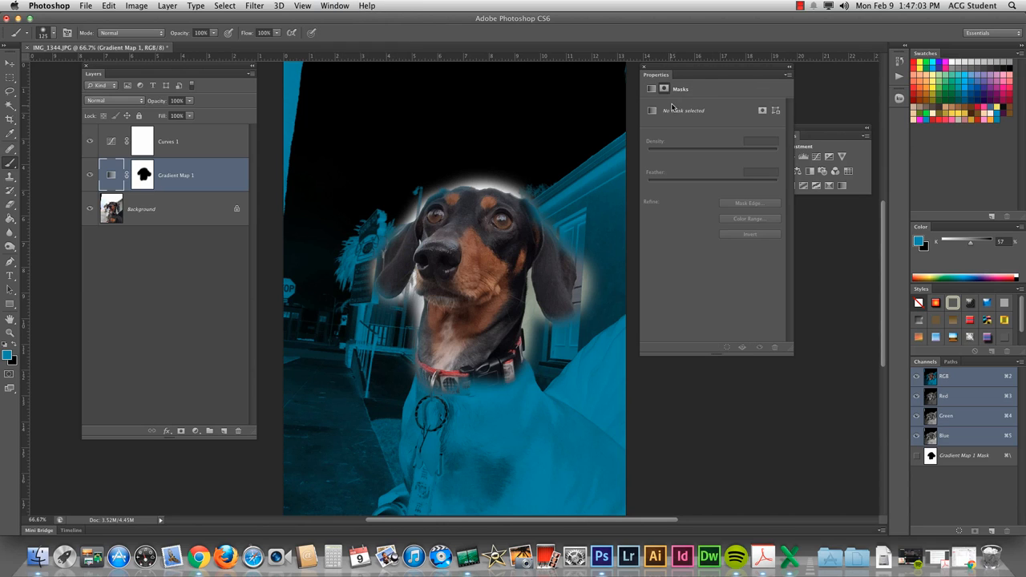
pyautogui.click(143, 180)
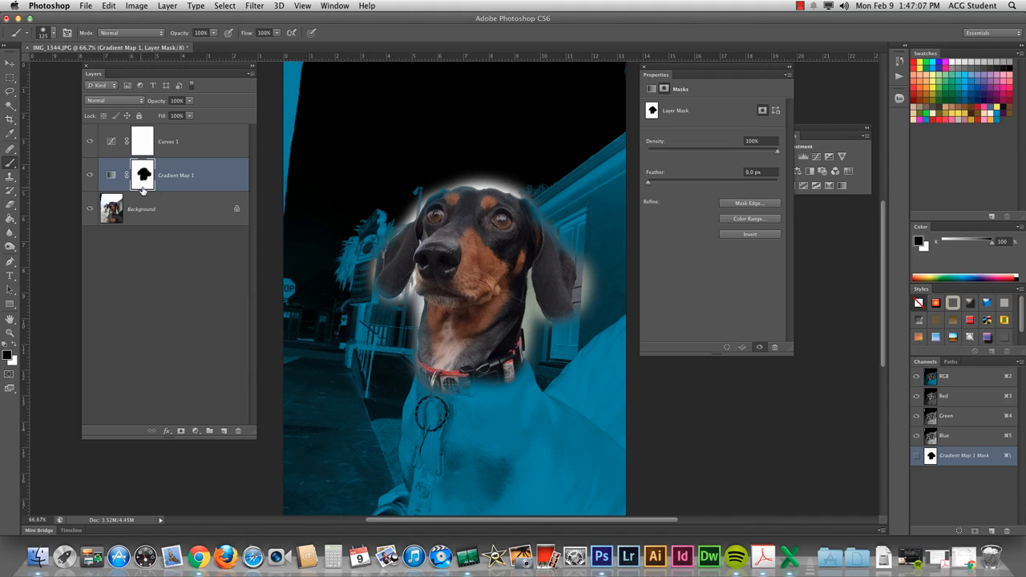
pyautogui.click(112, 176)
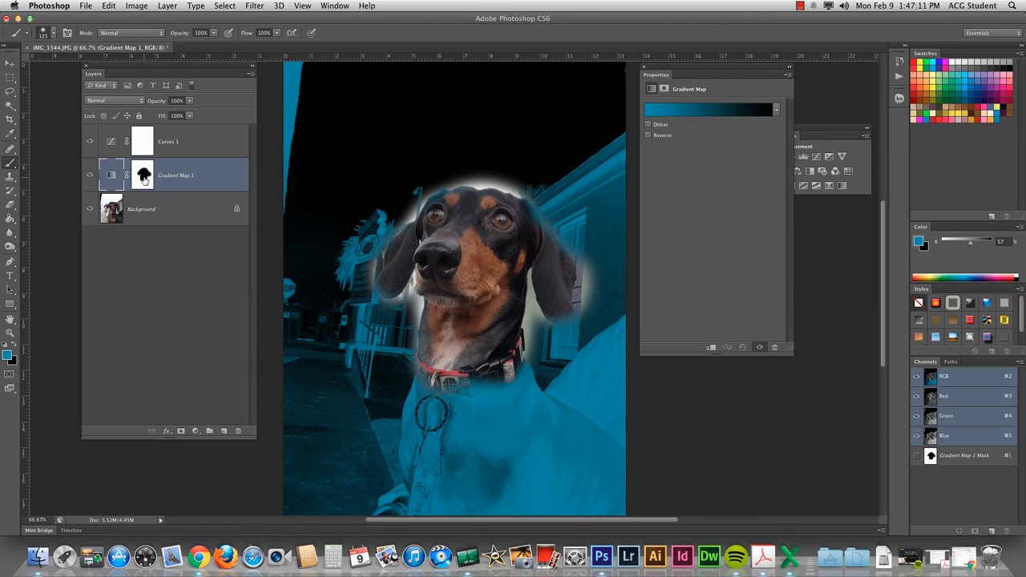
# Invert the Gradient Map mask and invert it back, and try out its Feather and Density settings
pyautogui.click(143, 178)
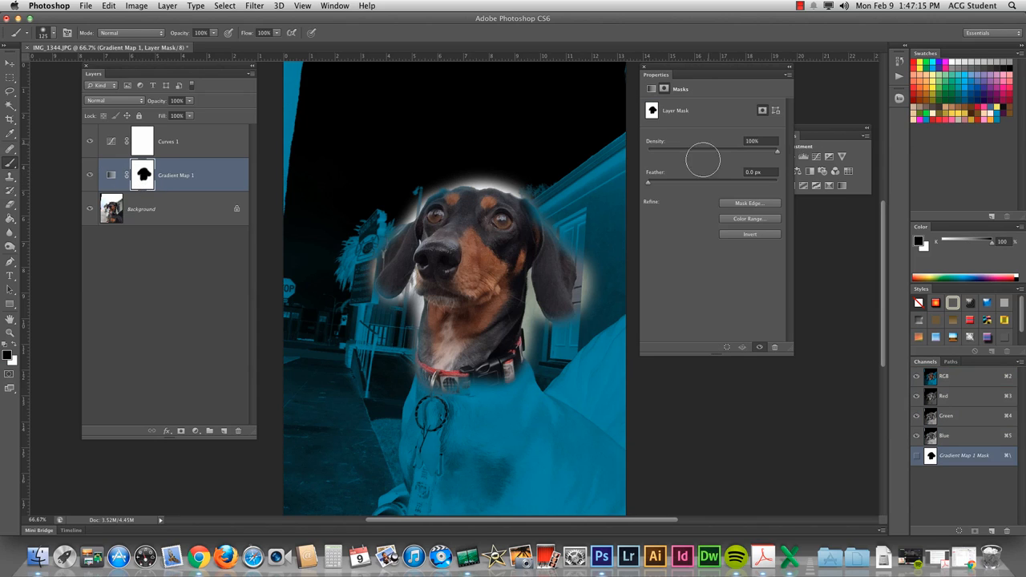
pyautogui.click(749, 235)
pyautogui.click(750, 234)
pyautogui.moveTo(648, 185)
pyautogui.mouseDown()
pyautogui.moveTo(700, 188)
pyautogui.moveTo(647, 186)
pyautogui.mouseUp()
pyautogui.moveTo(715, 147); pyautogui.dragTo(800, 164)
# Look through the Refine Mask view modes for the Gradient Map mask without applying changes, and invert the mask and invert it back
pyautogui.click(749, 205)
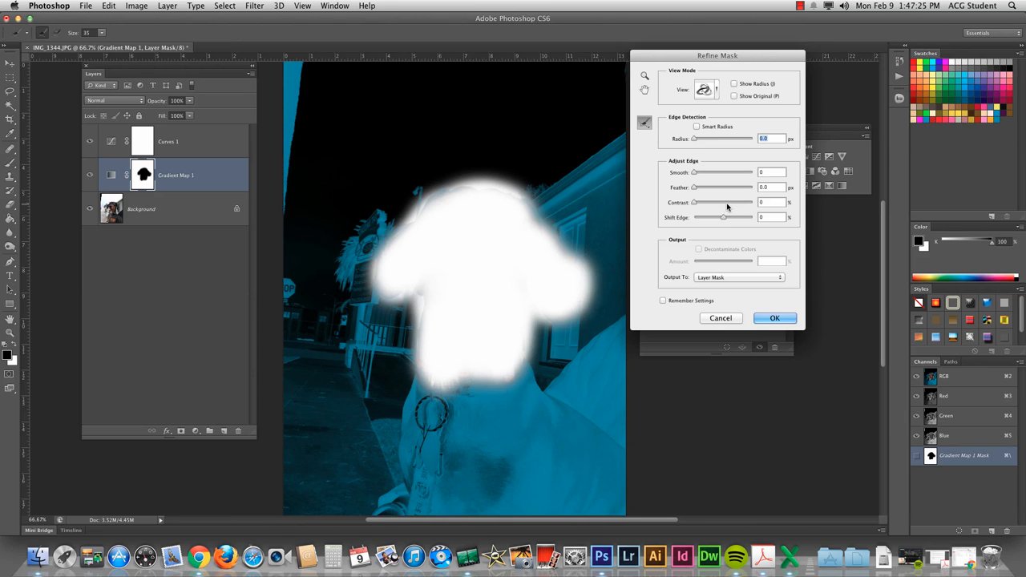
pyautogui.click(712, 93)
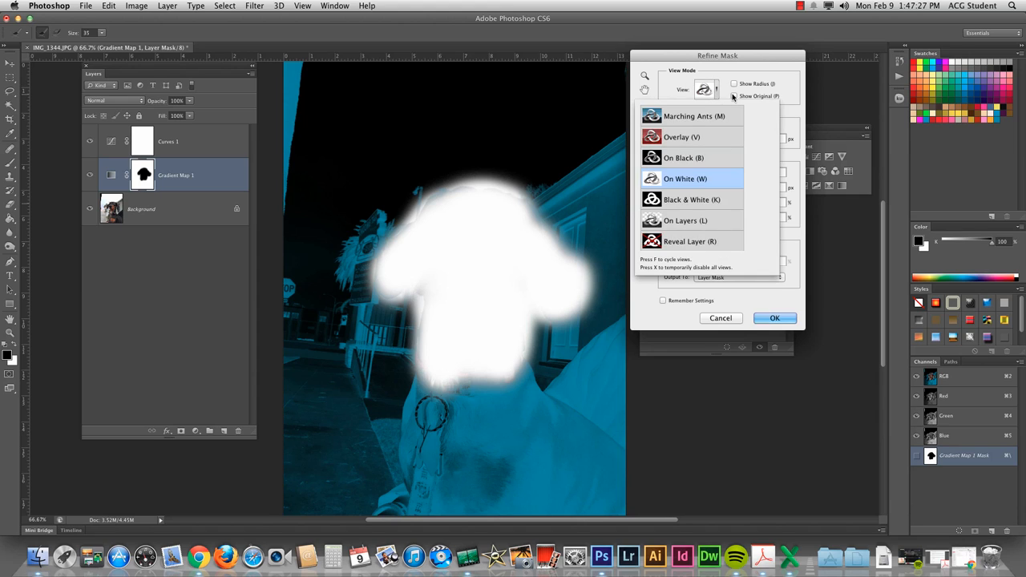
pyautogui.click(742, 77)
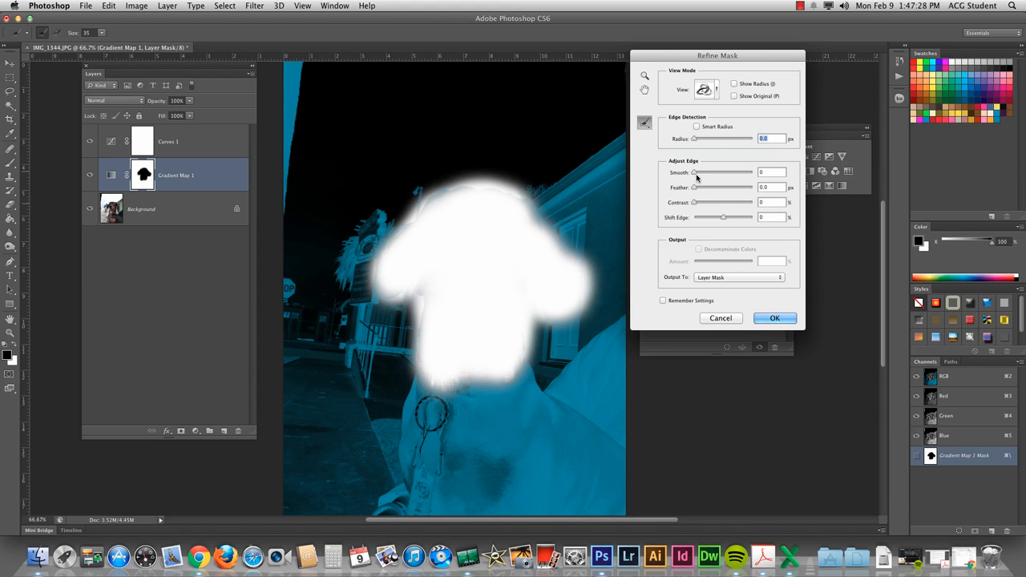
pyautogui.click(724, 317)
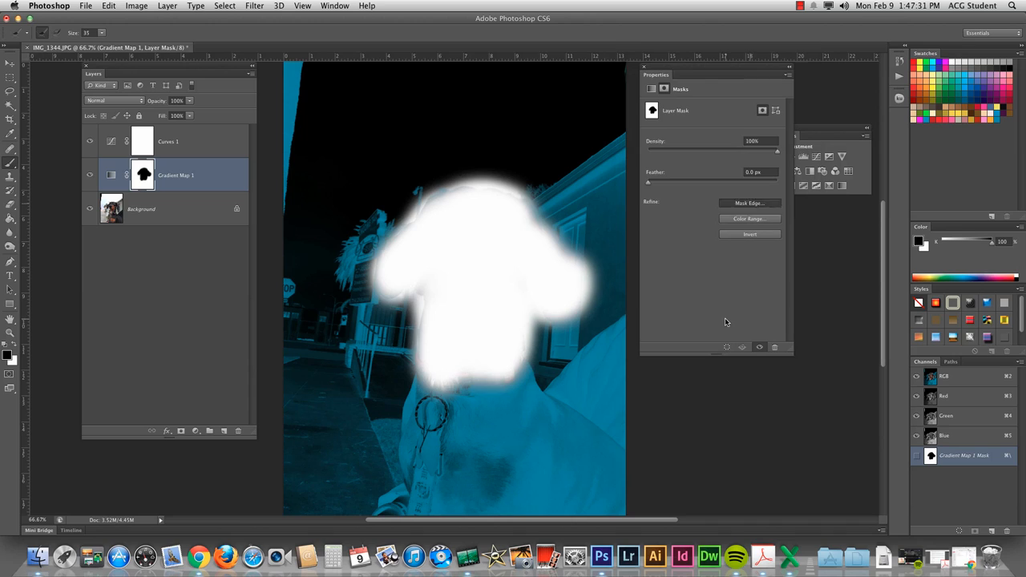
pyautogui.click(748, 236)
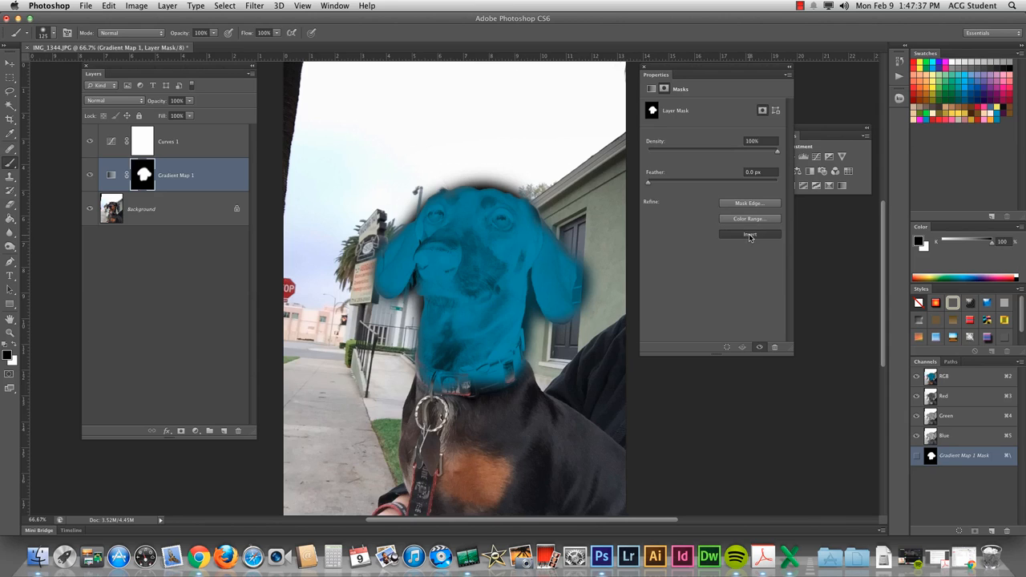
pyautogui.click(750, 236)
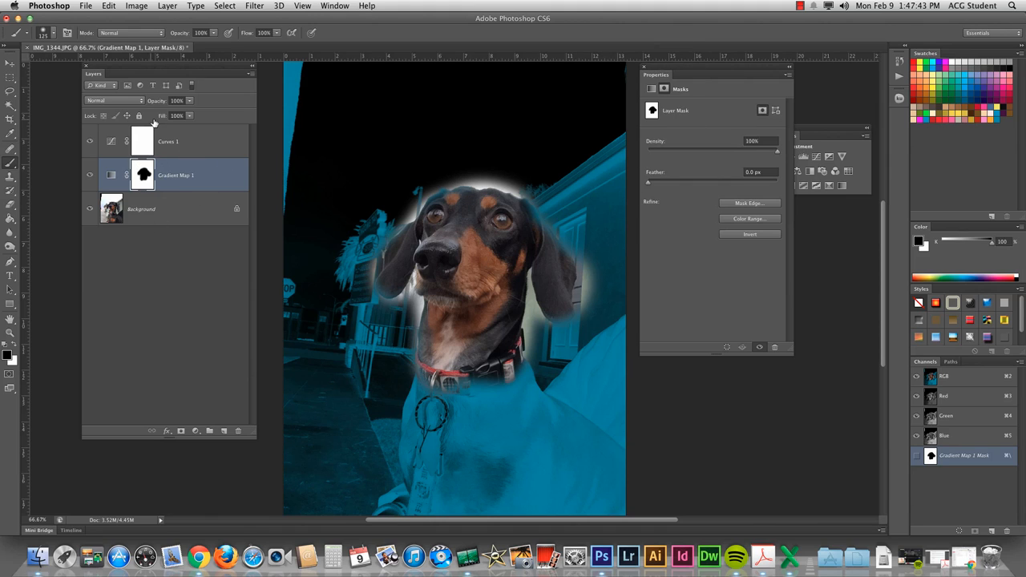
# Change the Gradient Map layer's gradient to the Gold-Selenium 1 preset
pyautogui.click(110, 174)
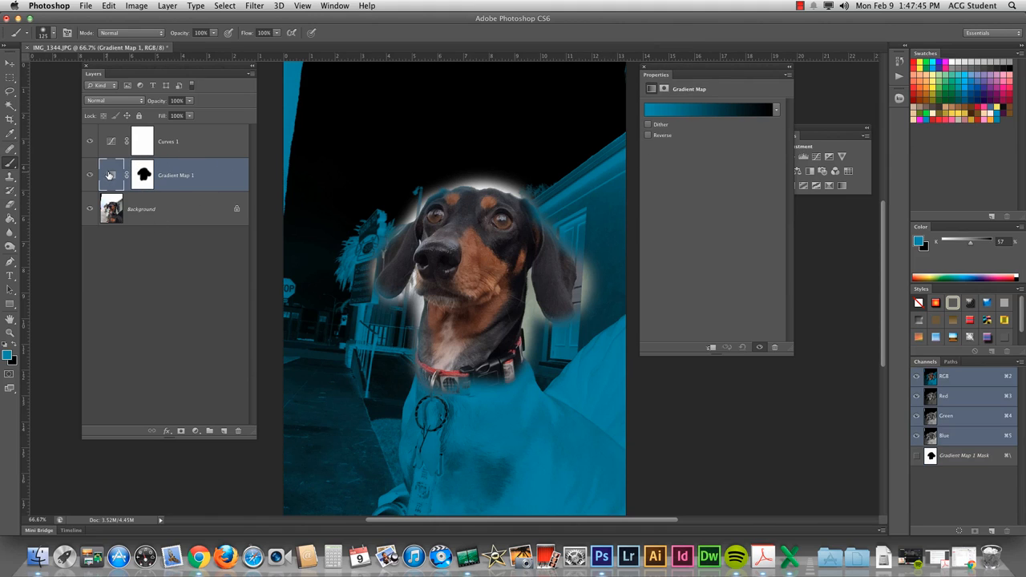
pyautogui.click(667, 111)
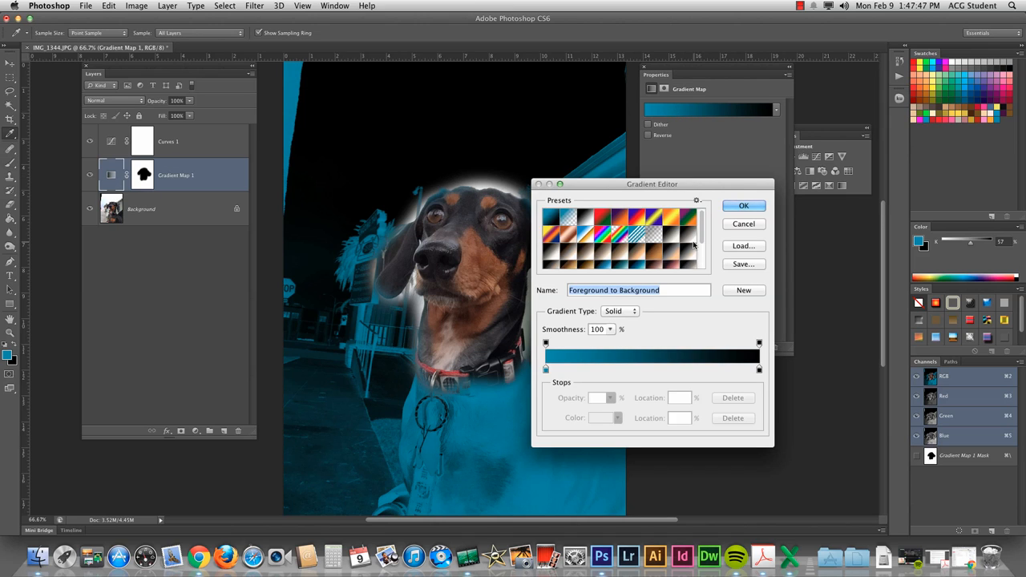
pyautogui.scroll(-3, 695, 245)
pyautogui.click(656, 252)
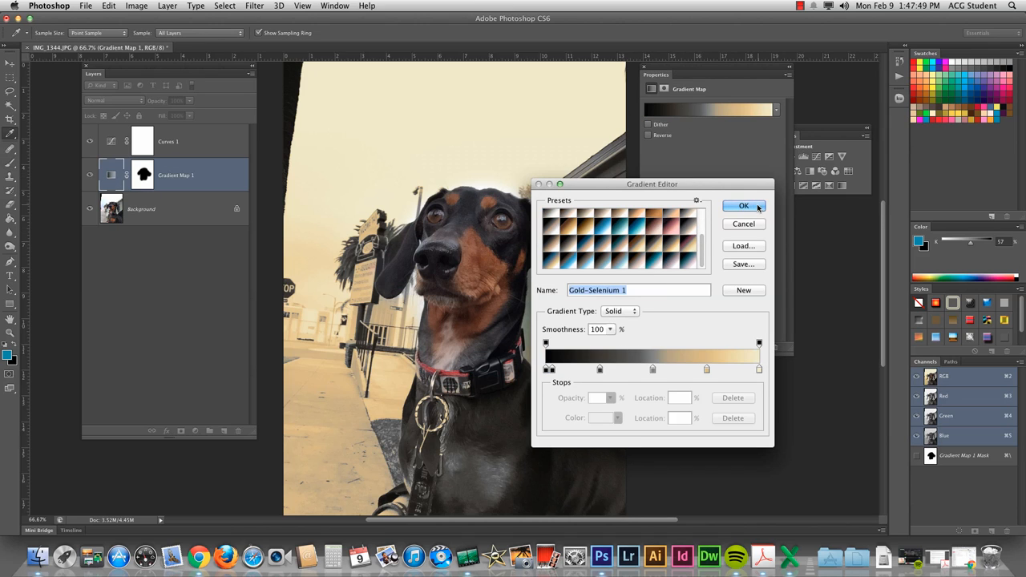
pyautogui.click(744, 206)
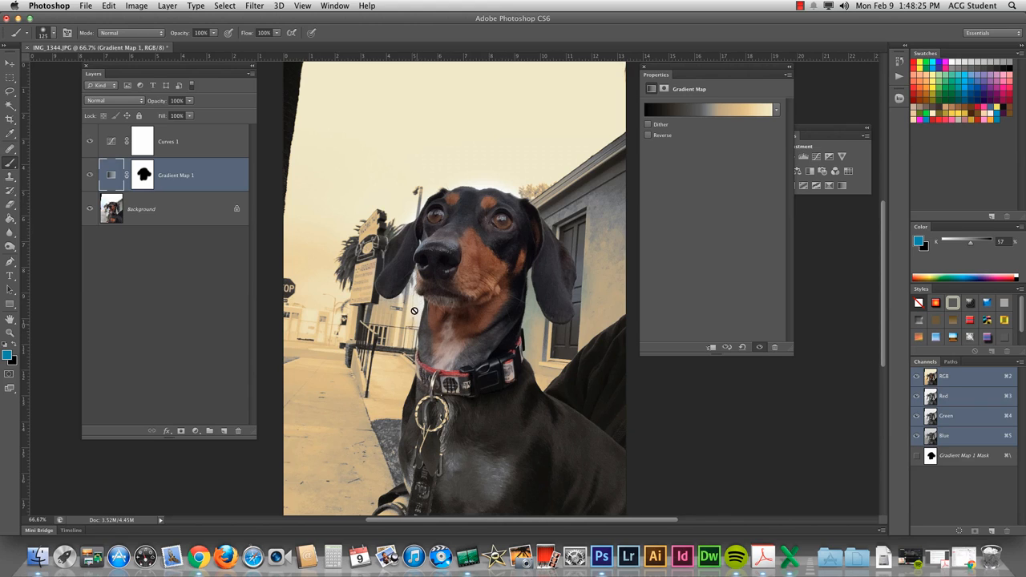
# Compare the layer masks of the Gradient Map and Curves adjustment layers
pyautogui.click(145, 177)
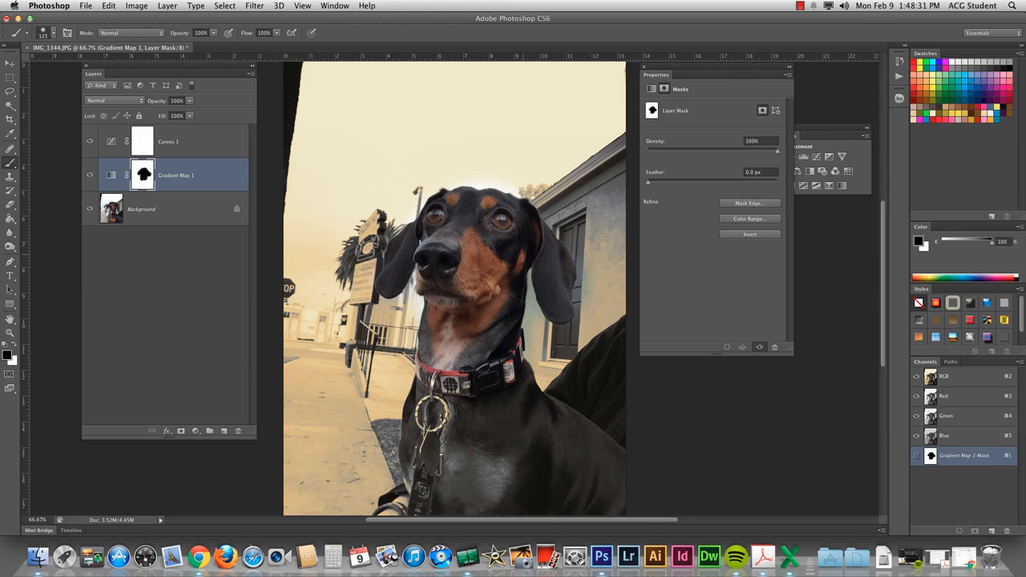
pyautogui.click(140, 178)
pyautogui.click(142, 146)
pyautogui.click(141, 177)
pyautogui.click(143, 148)
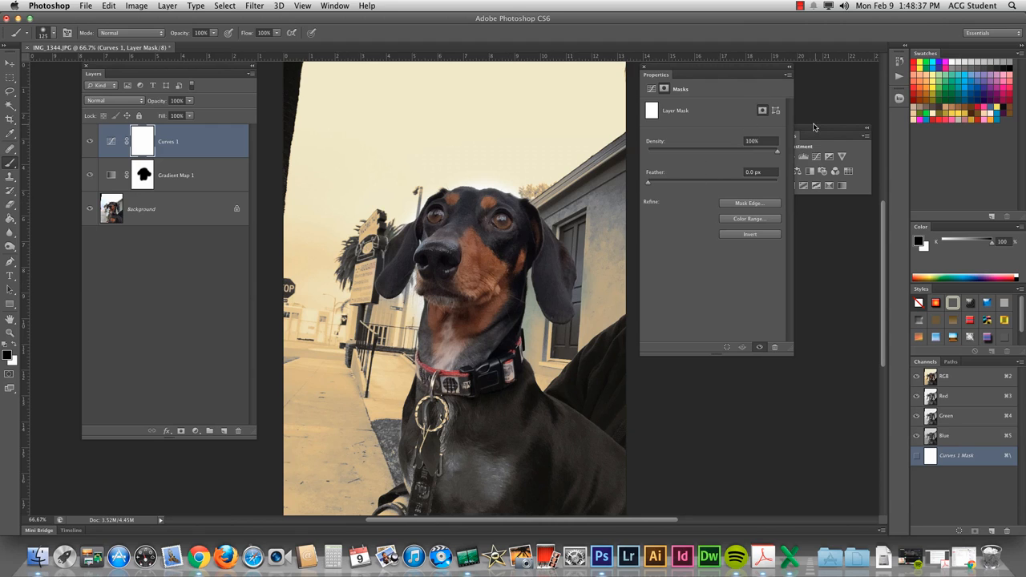
# Uncover the Adjustments panel and brighten the Curves layer with a midtone point at input 110, output 122
pyautogui.moveTo(814, 127)
pyautogui.mouseDown()
pyautogui.moveTo(841, 122)
pyautogui.moveTo(817, 115)
pyautogui.moveTo(822, 107)
pyautogui.mouseUp()
pyautogui.press('v')
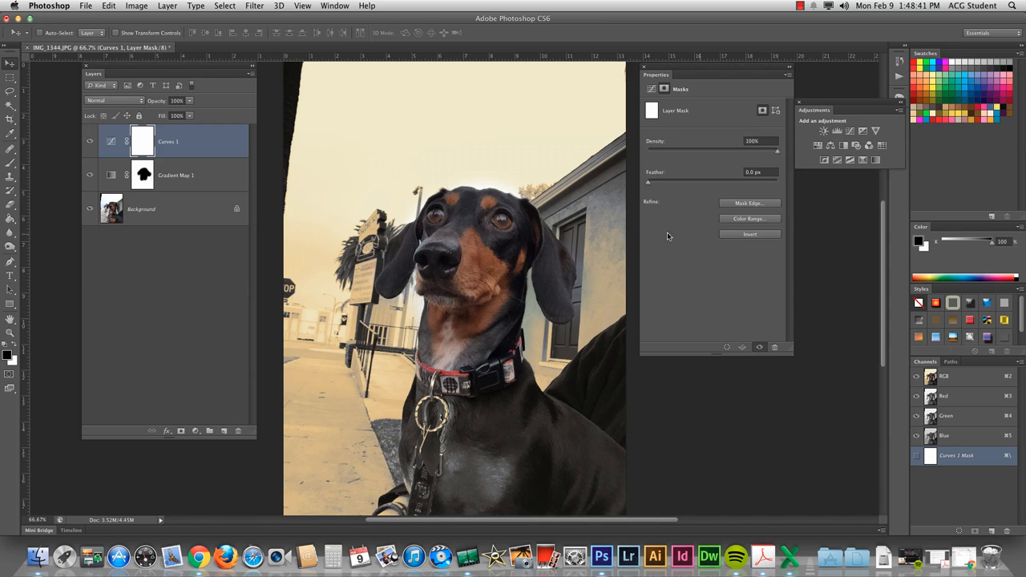
pyautogui.click(109, 144)
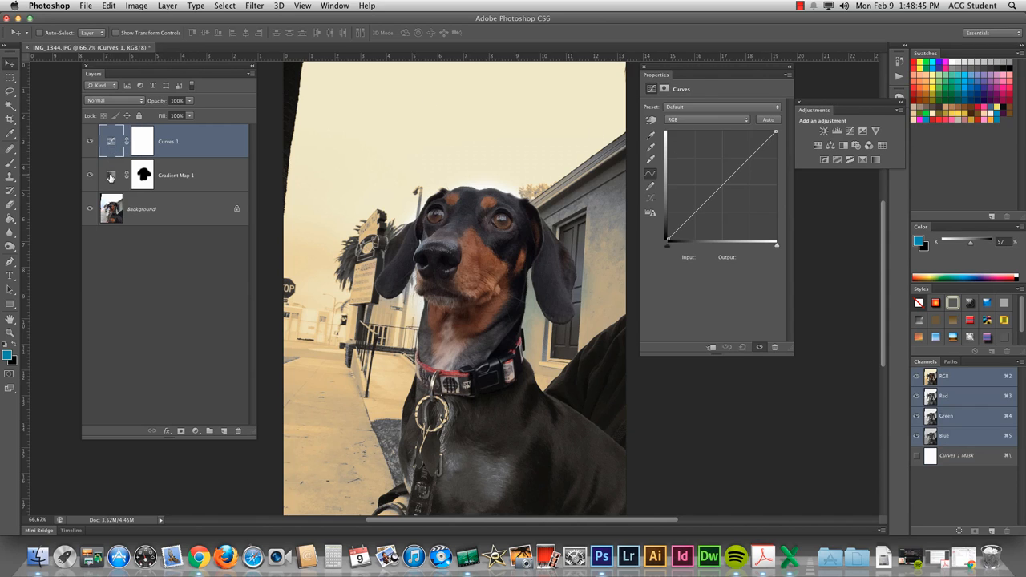
pyautogui.click(112, 175)
pyautogui.click(111, 143)
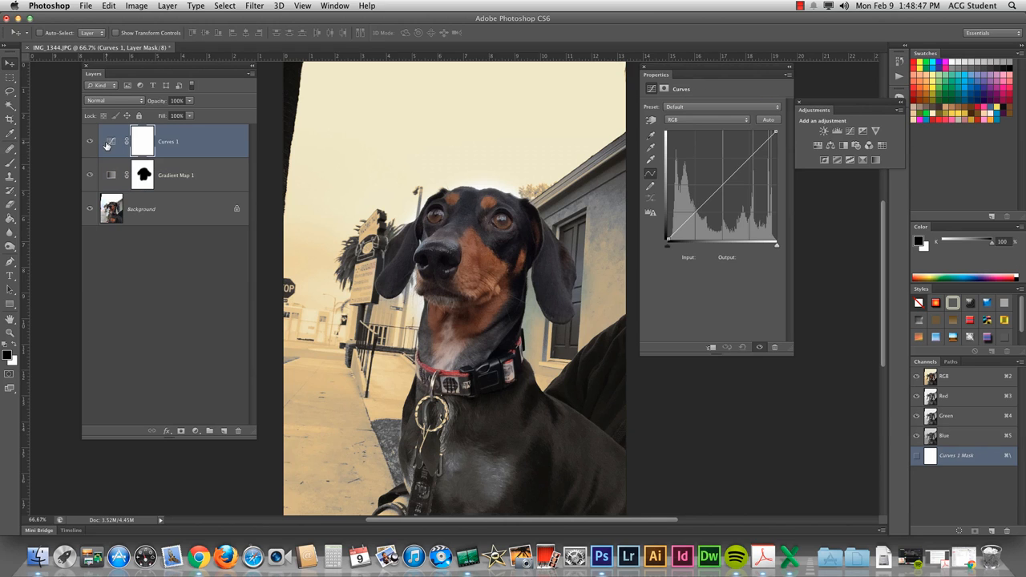
pyautogui.moveTo(712, 192)
pyautogui.mouseDown()
pyautogui.moveTo(712, 210)
pyautogui.moveTo(709, 175)
pyautogui.moveTo(712, 200)
pyautogui.moveTo(721, 181)
pyautogui.moveTo(717, 196)
pyautogui.mouseUp()
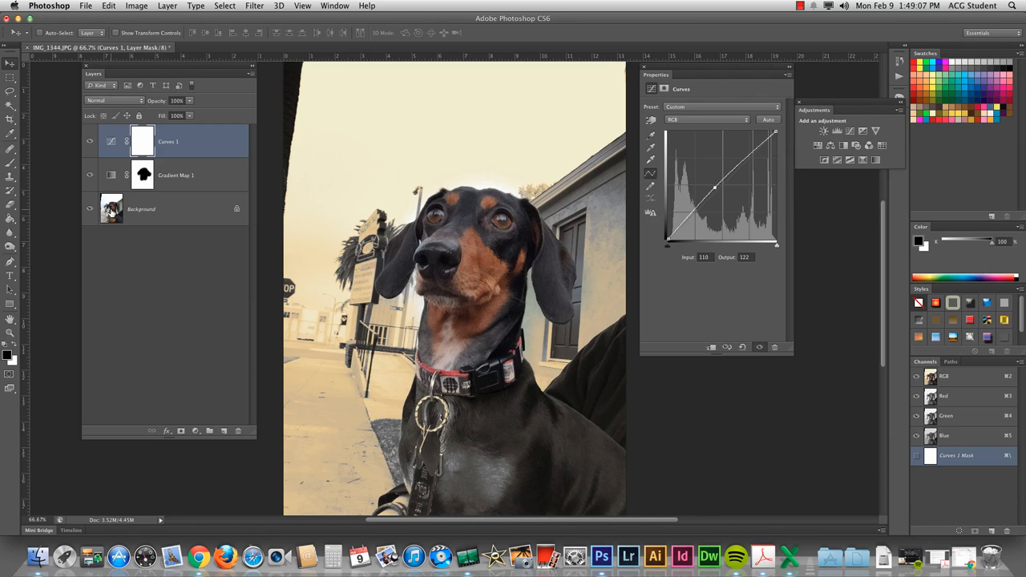
# Select the dog's head and both ears on the Background layer with the Quick Selection tool
pyautogui.click(124, 212)
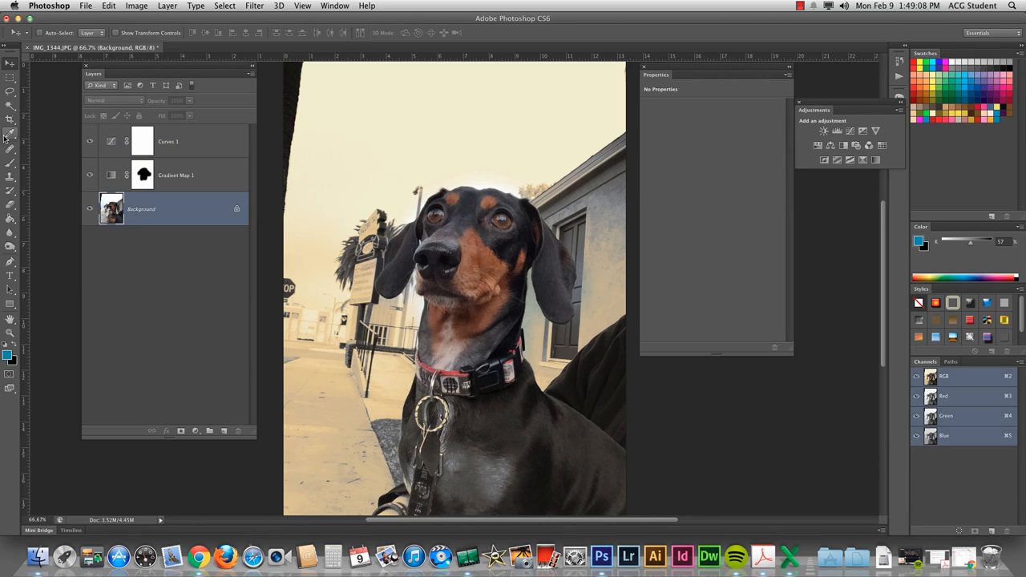
pyautogui.click(10, 94)
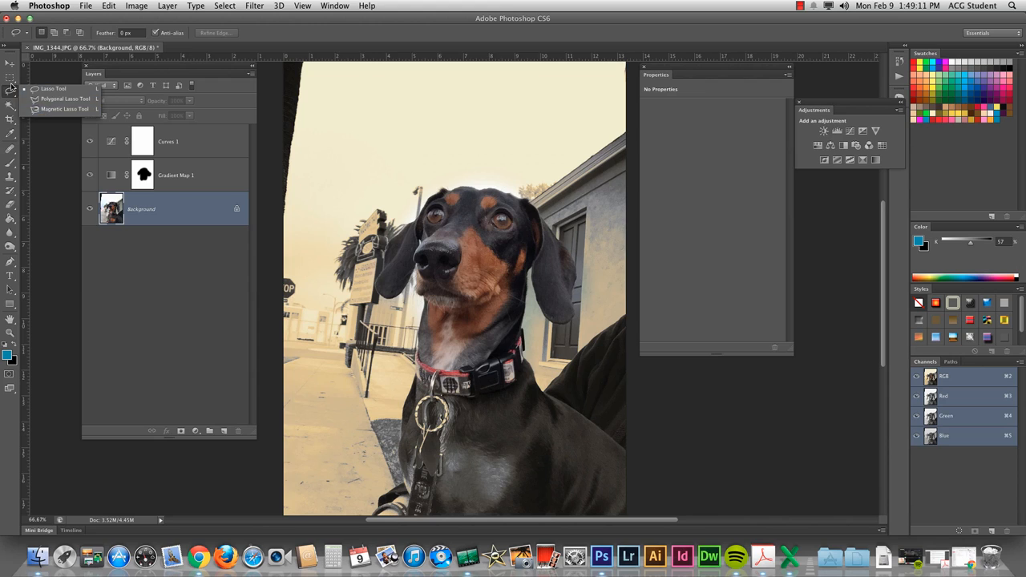
pyautogui.click(9, 105)
pyautogui.click(40, 105)
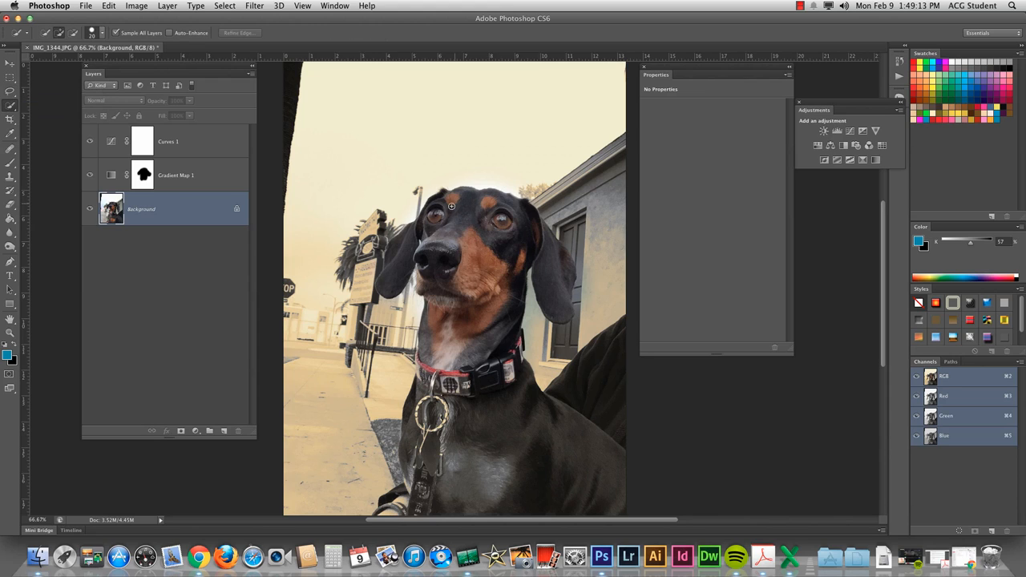
pyautogui.moveTo(452, 207)
pyautogui.mouseDown()
pyautogui.moveTo(448, 264)
pyautogui.moveTo(490, 310)
pyautogui.mouseUp()
pyautogui.moveTo(541, 250); pyautogui.dragTo(554, 265)
pyautogui.moveTo(409, 249)
pyautogui.mouseDown()
pyautogui.moveTo(394, 270)
pyautogui.moveTo(393, 229)
pyautogui.mouseUp()
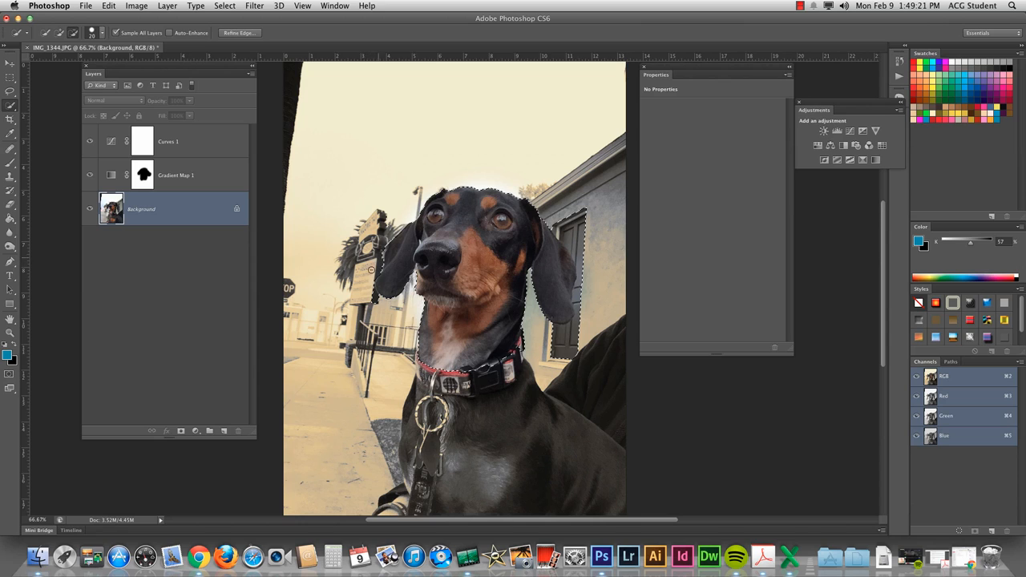
# Subtract the background areas beside the dog's ears, including the door, from the head selection
pyautogui.click(375, 299)
pyautogui.moveTo(570, 224)
pyautogui.mouseDown()
pyautogui.moveTo(577, 312)
pyautogui.moveTo(563, 348)
pyautogui.moveTo(553, 347)
pyautogui.moveTo(573, 321)
pyautogui.mouseUp()
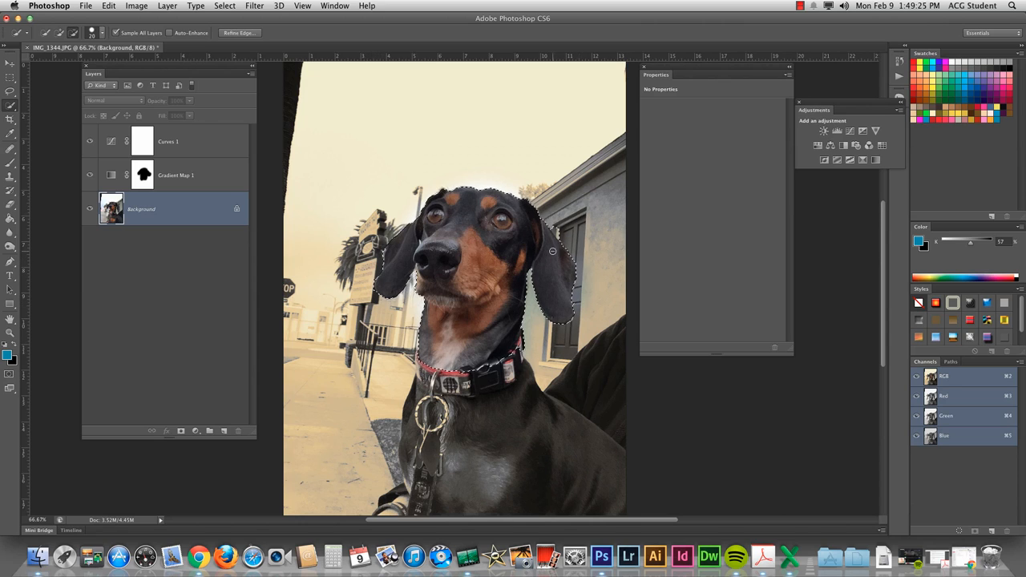
pyautogui.press('alt')
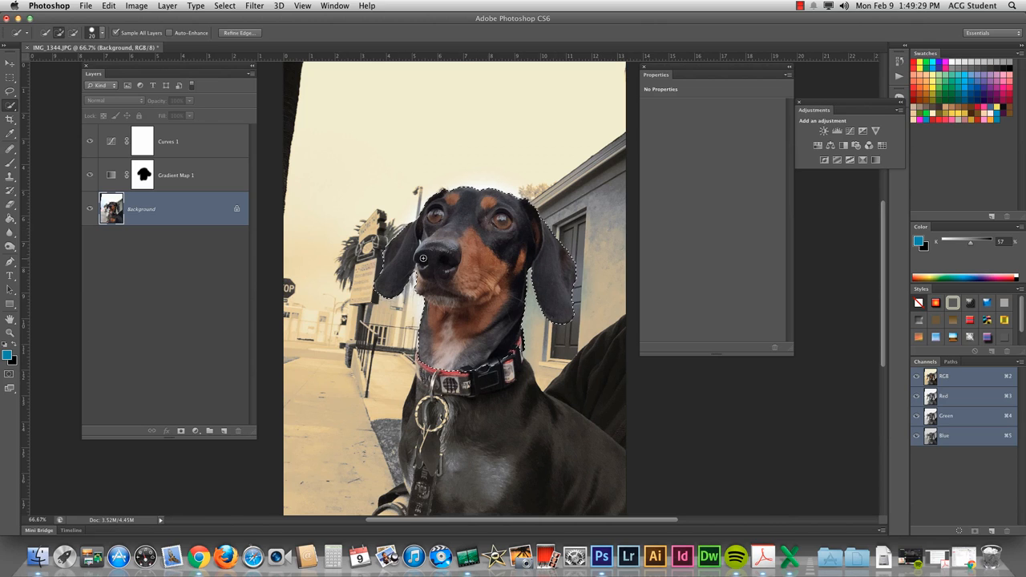
# Add a Threshold adjustment layer at level 36 over the selected head, and hide the Gradient Map and Curves layers
pyautogui.click(851, 160)
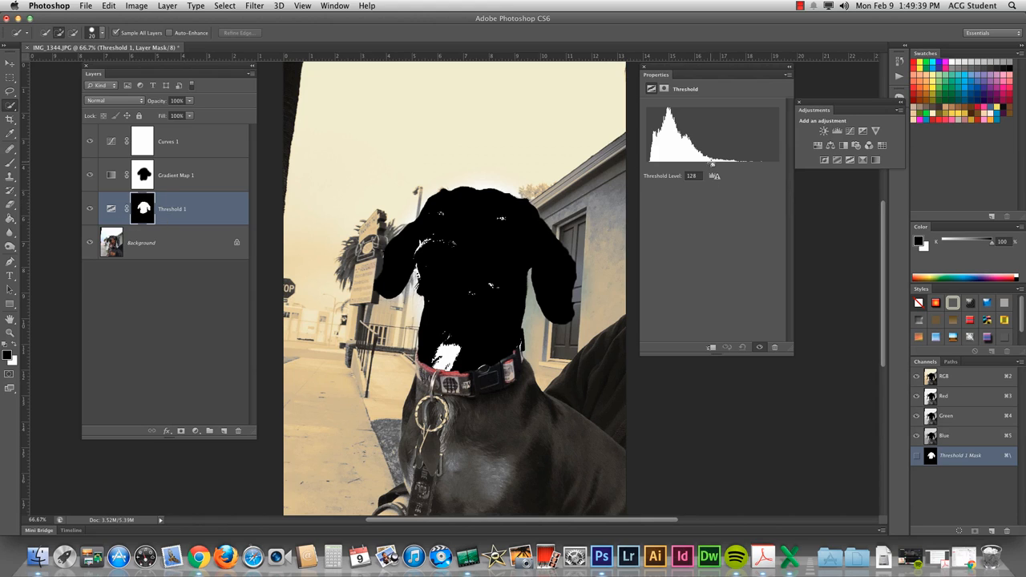
pyautogui.moveTo(712, 163); pyautogui.dragTo(664, 167)
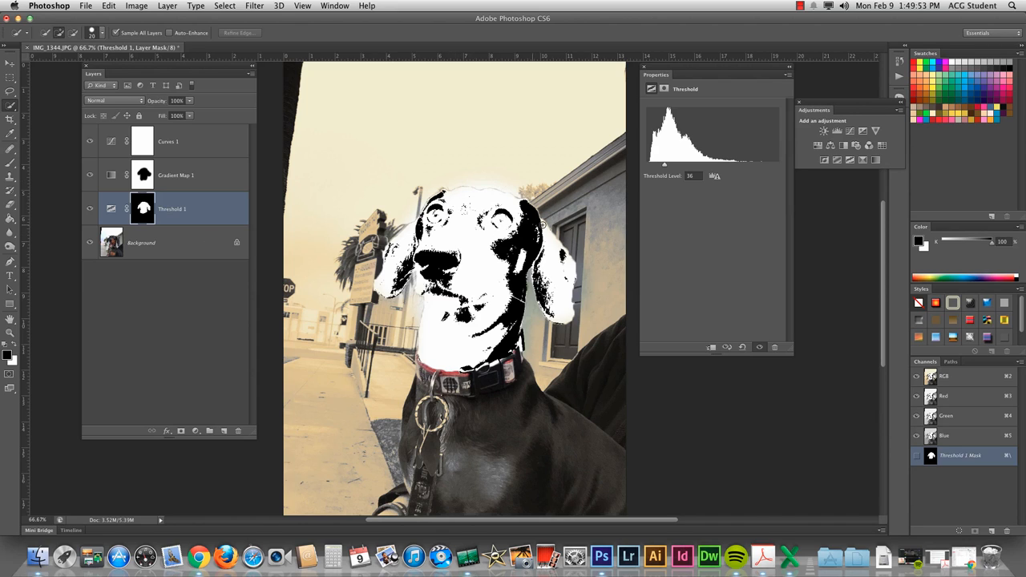
pyautogui.click(90, 175)
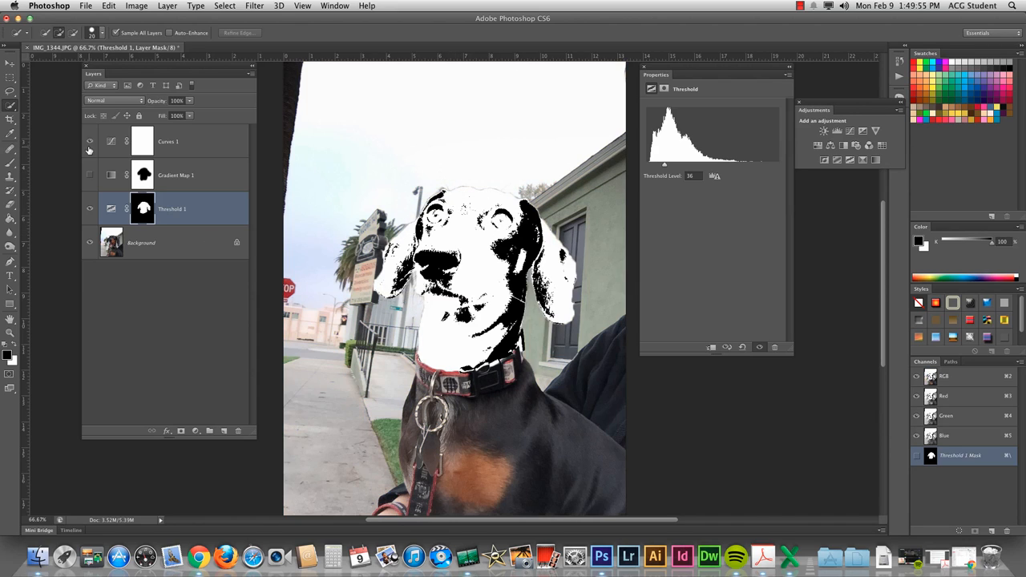
pyautogui.click(90, 141)
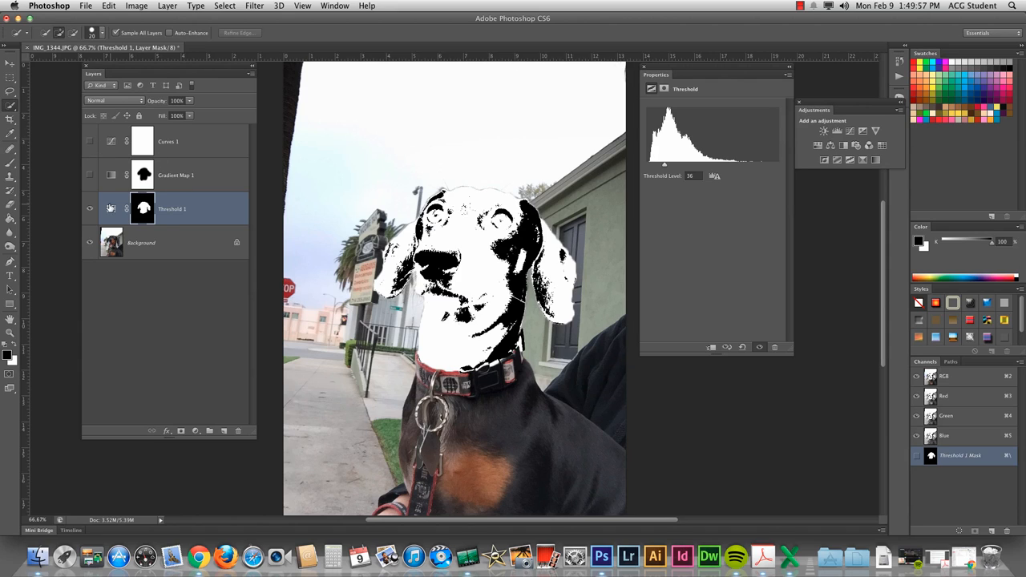
# Try refining the Threshold mask's edge with Smooth 12, Feather 1.9 px, Contrast 22% and Shift Edge +40%
pyautogui.click(111, 208)
pyautogui.click(144, 213)
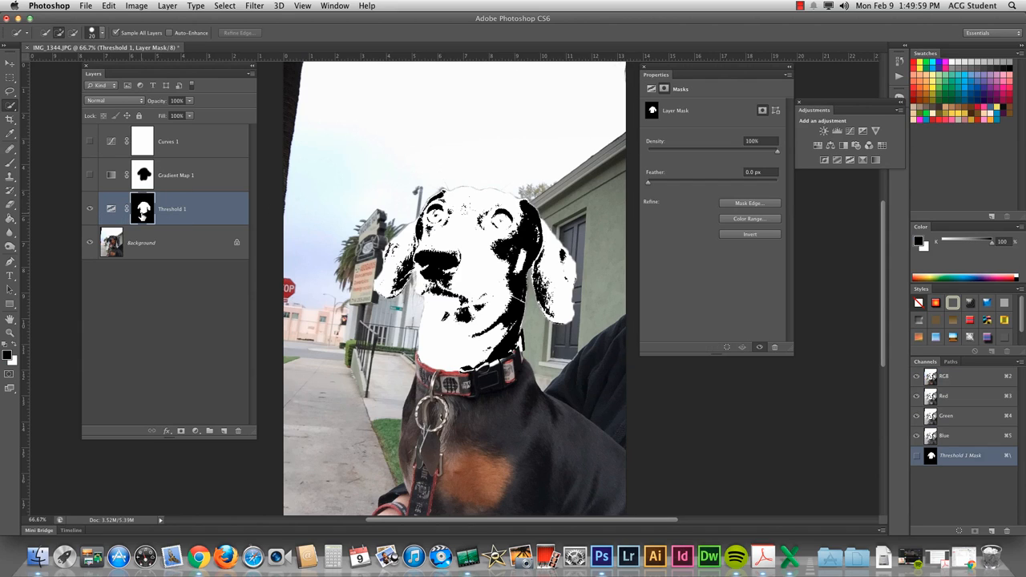
pyautogui.click(749, 204)
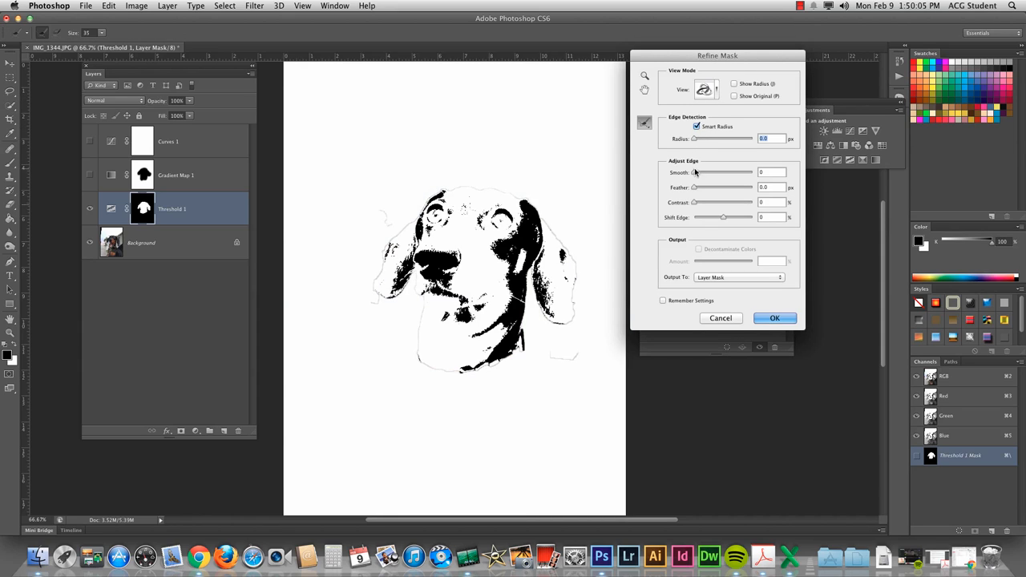
pyautogui.moveTo(695, 171); pyautogui.dragTo(741, 219)
pyautogui.moveTo(696, 205)
pyautogui.mouseDown()
pyautogui.moveTo(707, 204)
pyautogui.moveTo(706, 191)
pyautogui.mouseUp()
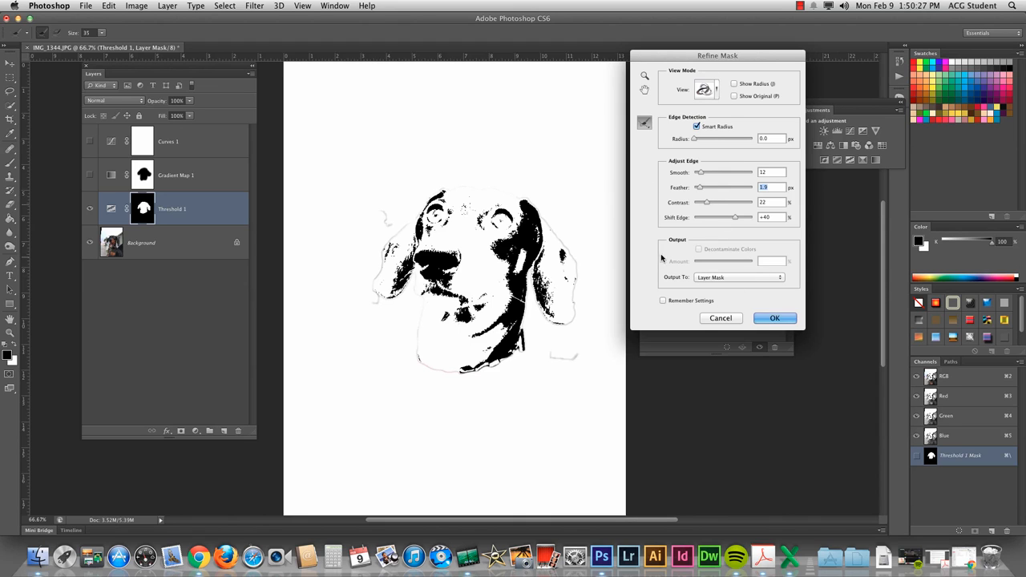
pyautogui.click(721, 318)
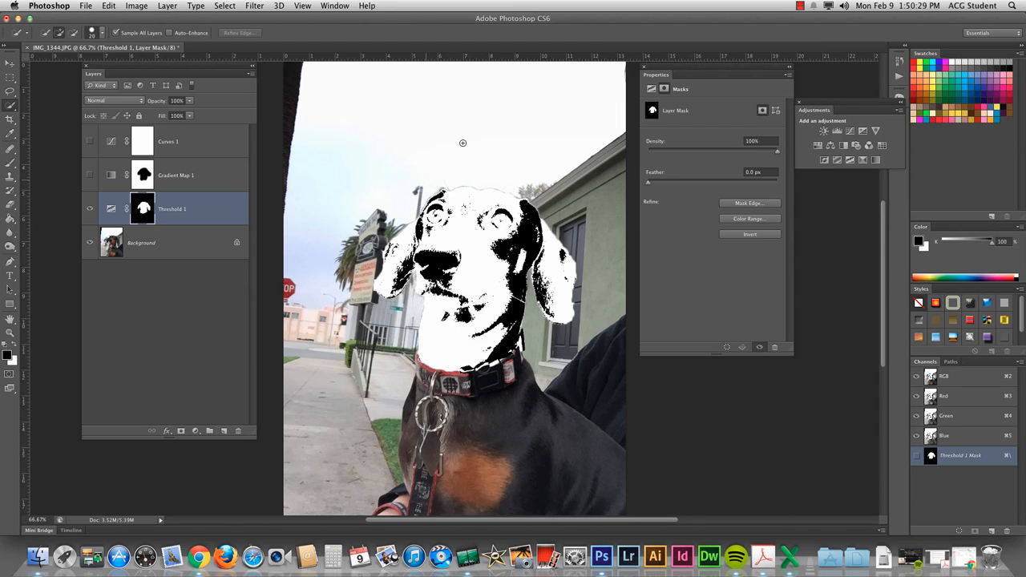
# Paint black on the Threshold mask along the upper edge of the dog's head with a 30 px brush
pyautogui.press('b')
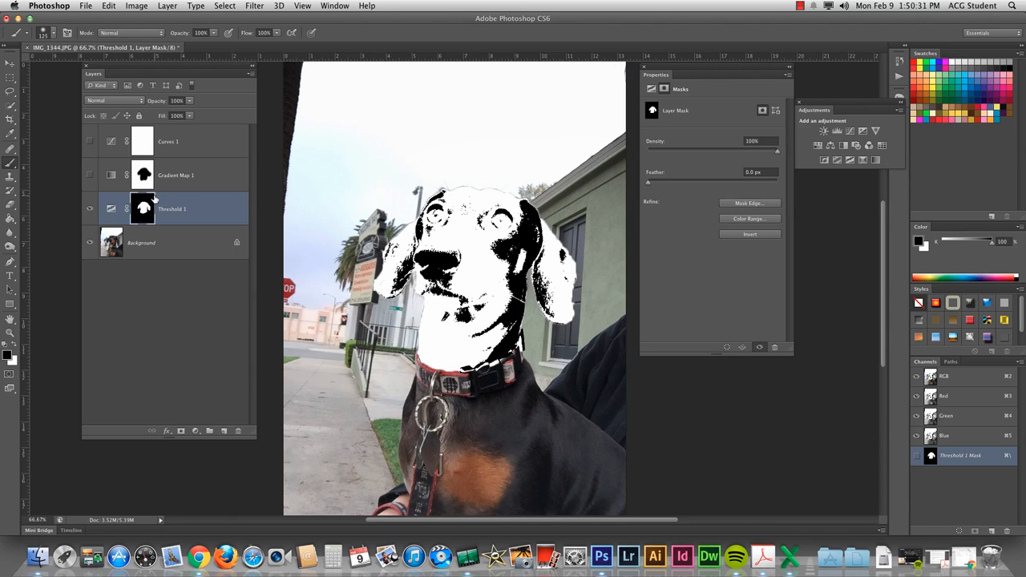
pyautogui.press('super+plus')
pyautogui.press('super+plus')
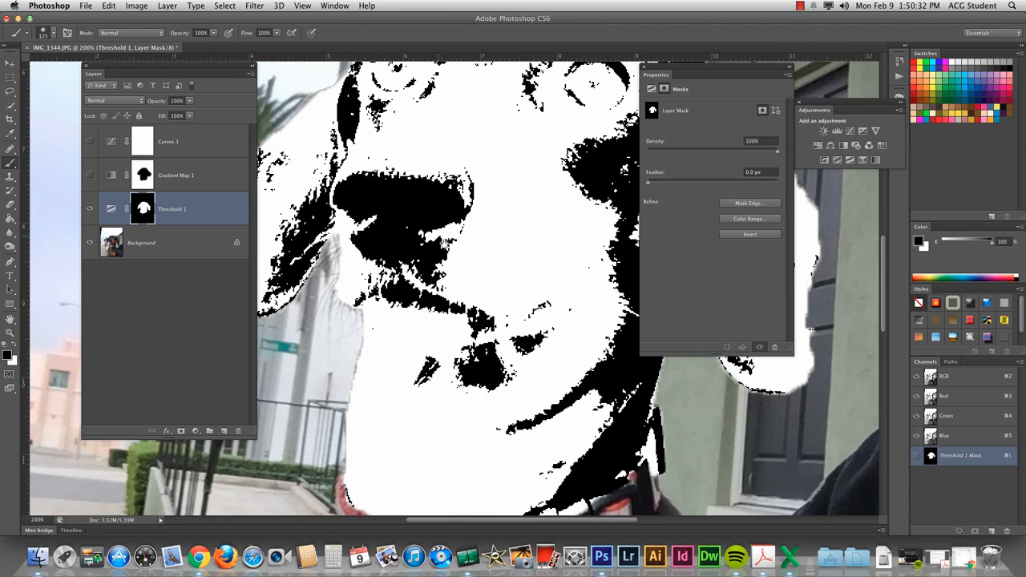
pyautogui.moveTo(439, 145); pyautogui.dragTo(484, 374)
pyautogui.press('[')
pyautogui.press('[')
pyautogui.press('[')
pyautogui.press('[')
pyautogui.press('[')
pyautogui.press('[')
pyautogui.press('[')
pyautogui.press('[')
pyautogui.press('[')
pyautogui.press('[')
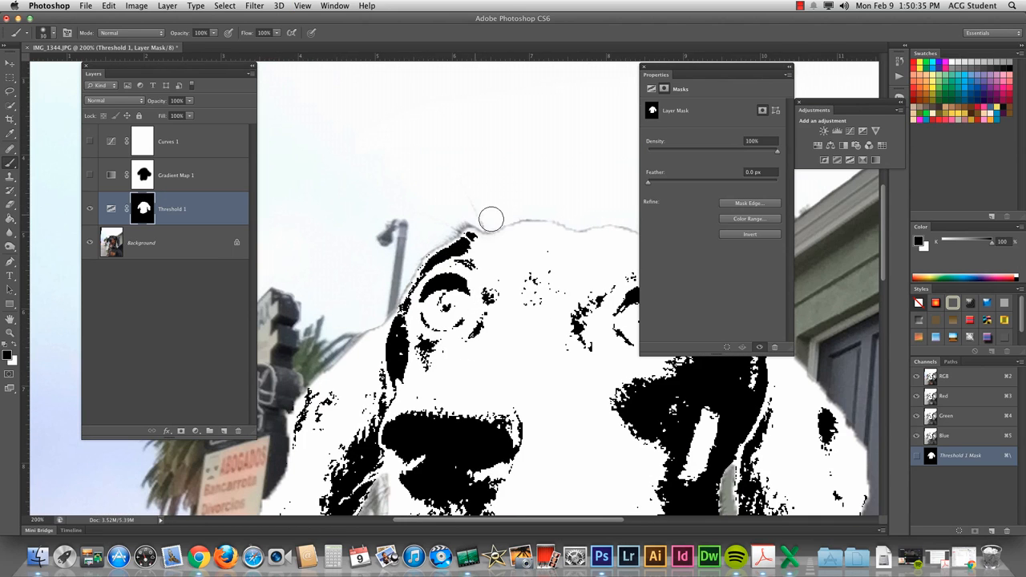
pyautogui.moveTo(488, 217)
pyautogui.mouseDown()
pyautogui.moveTo(531, 210)
pyautogui.moveTo(550, 241)
pyautogui.moveTo(526, 230)
pyautogui.moveTo(535, 231)
pyautogui.moveTo(464, 234)
pyautogui.moveTo(433, 255)
pyautogui.moveTo(377, 335)
pyautogui.moveTo(325, 381)
pyautogui.moveTo(351, 352)
pyautogui.mouseUp()
# Paint white on the Threshold mask along the top of the dog's head to extend the effect to its edge
pyautogui.press('x')
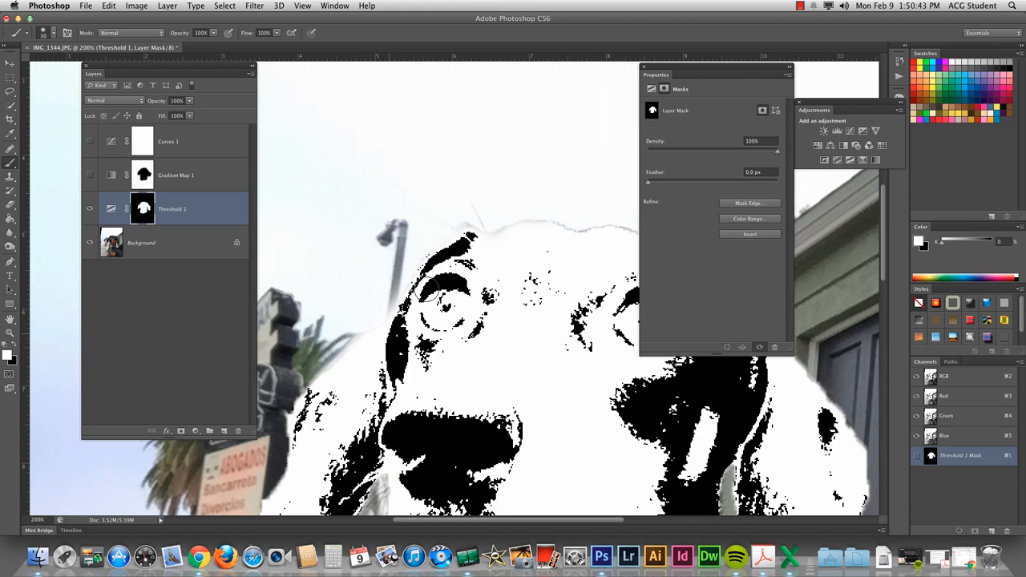
pyautogui.moveTo(477, 236)
pyautogui.mouseDown()
pyautogui.moveTo(538, 226)
pyautogui.moveTo(604, 233)
pyautogui.moveTo(537, 226)
pyautogui.mouseUp()
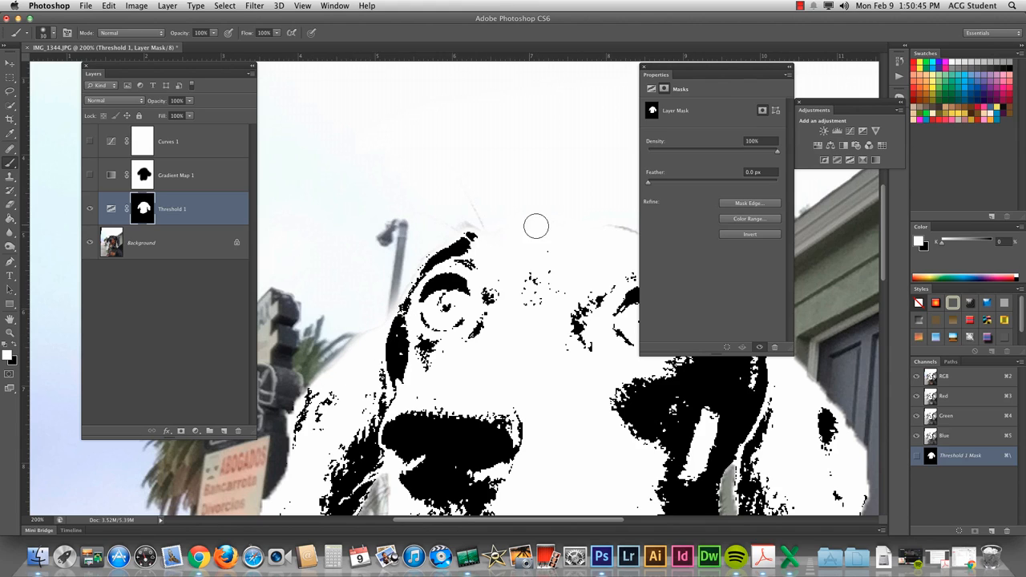
pyautogui.moveTo(556, 382); pyautogui.dragTo(449, 229)
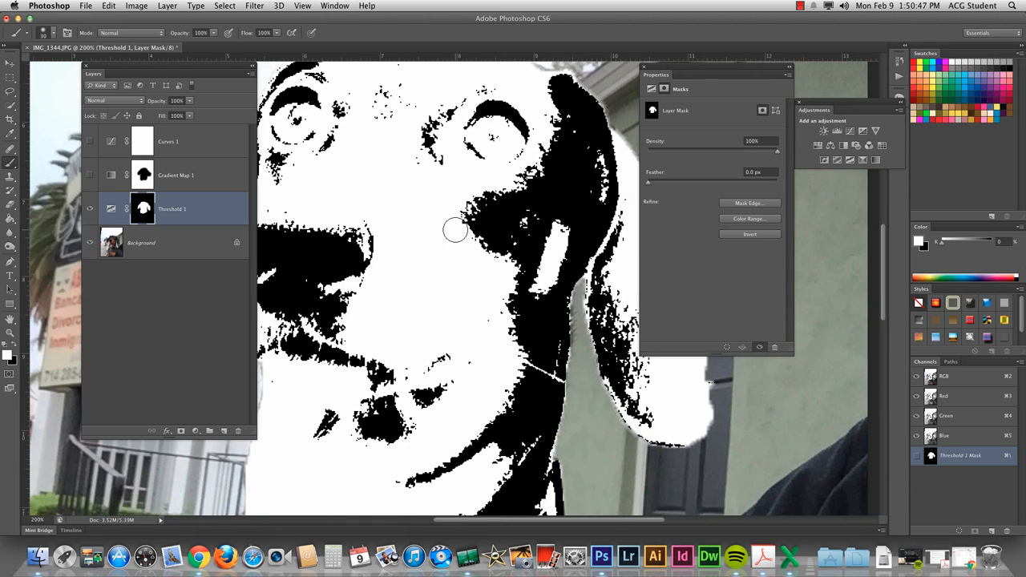